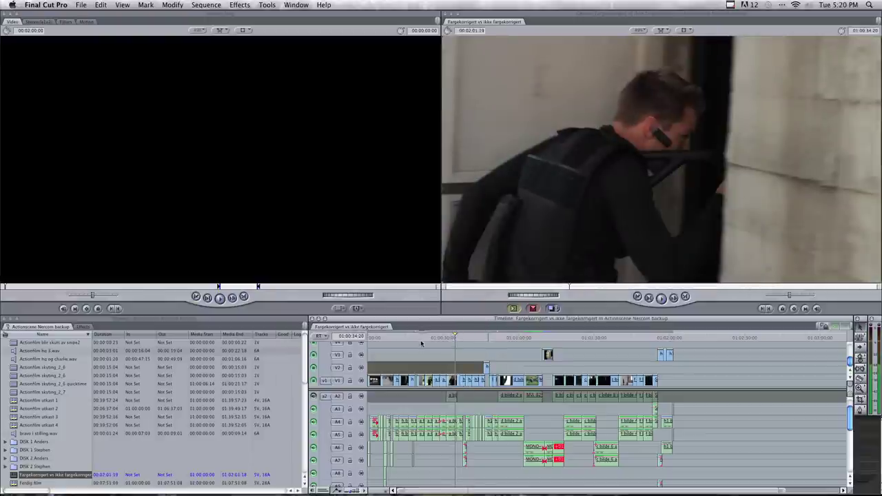
Step: Park on the hand-reaching shot, open Send To Color, then cancel without sending
left_click(396, 340)
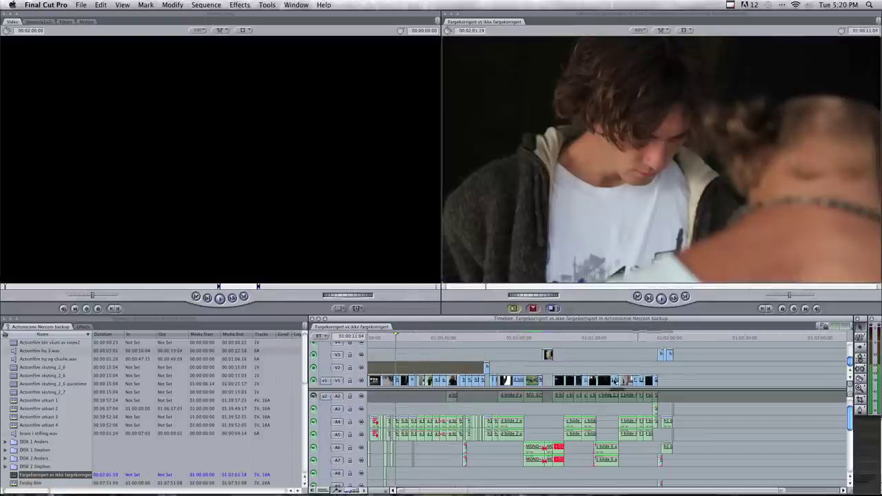
left_click(394, 339)
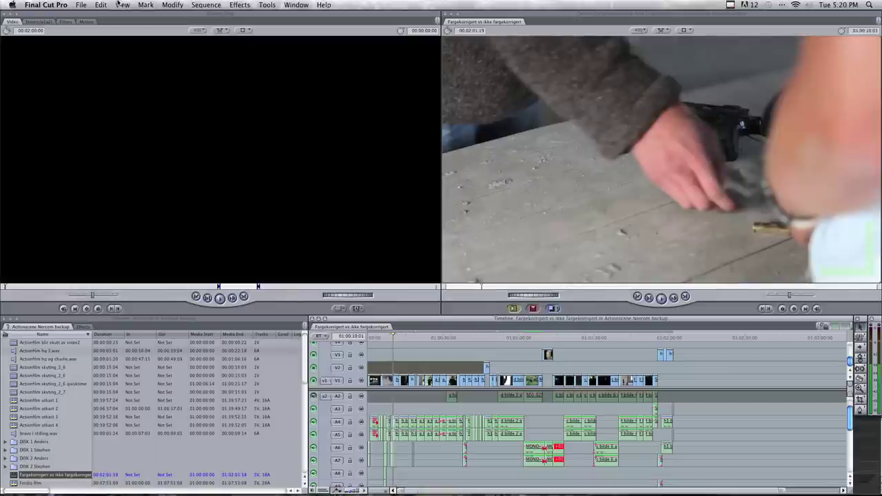
left_click(78, 7)
mouse_move(103, 172)
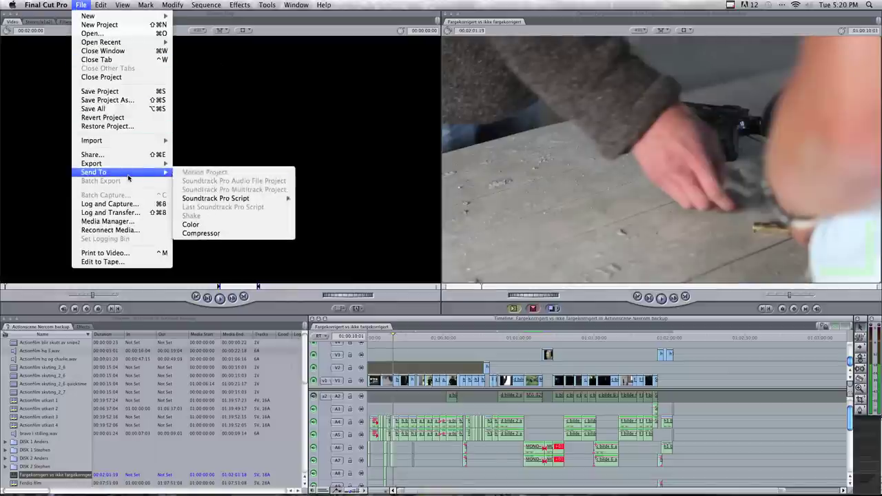
left_click(193, 224)
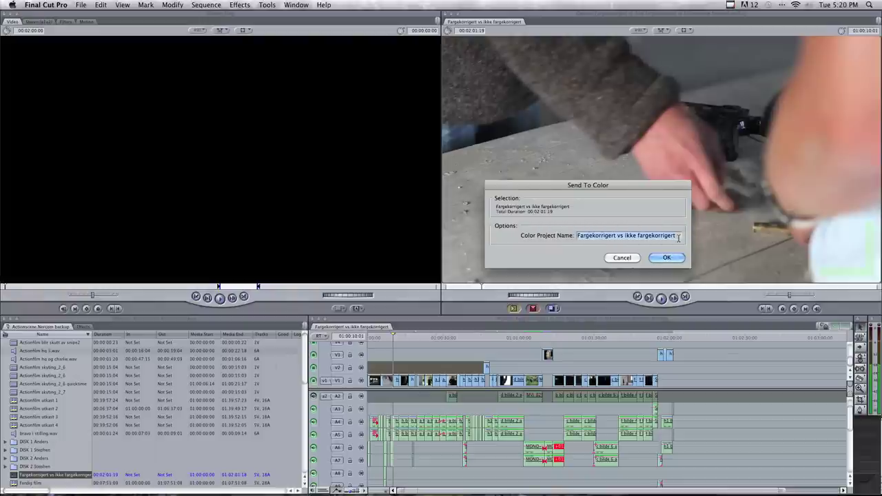
left_click(623, 258)
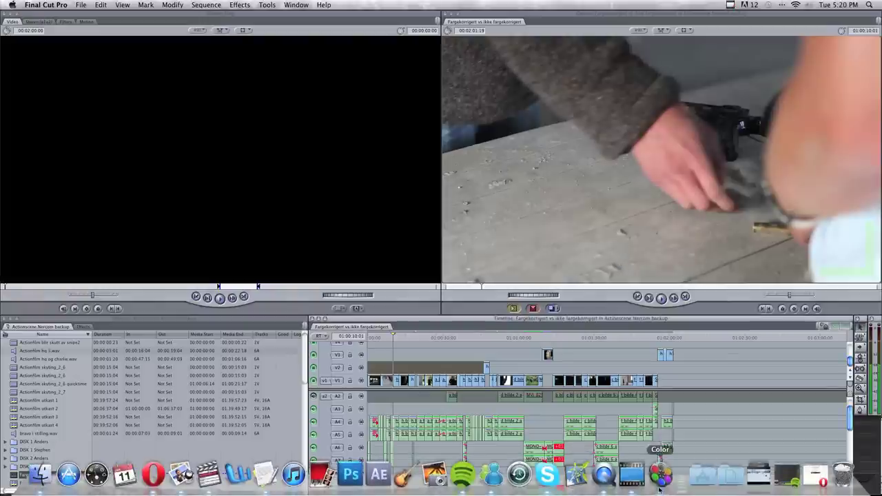
Step: Launch Color and scrub the timeline to the shot of three armed men at a door
left_click(660, 476)
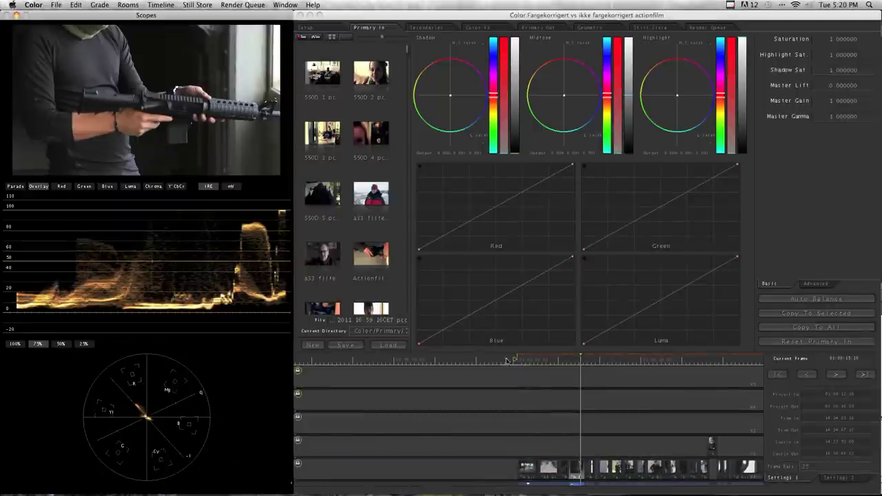
left_click(526, 362)
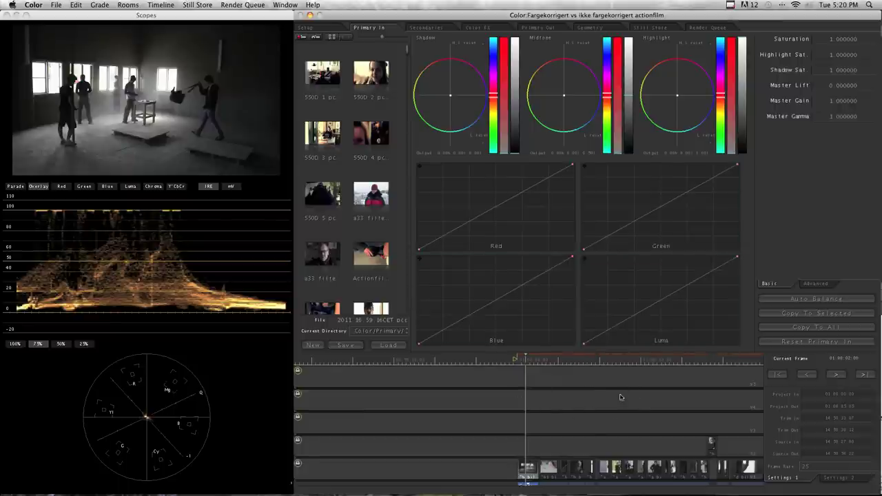
left_click(542, 361)
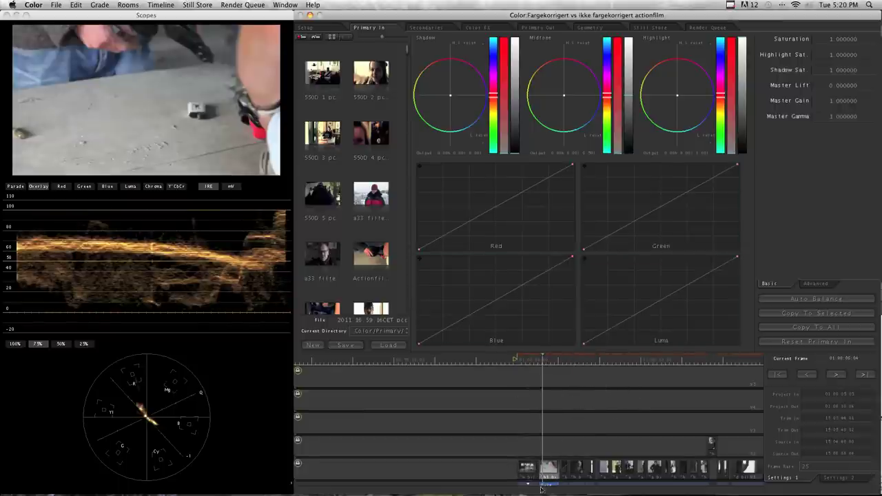
left_click_drag(555, 359, 643, 376)
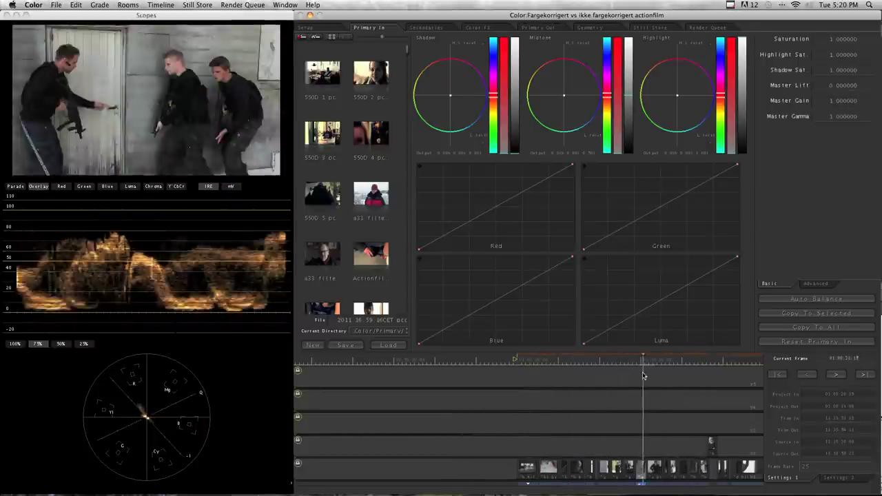
Step: Enlarge the preview over the scopes and lower the Green curve midpoint, tinting the shot magenta
double_click(143, 111)
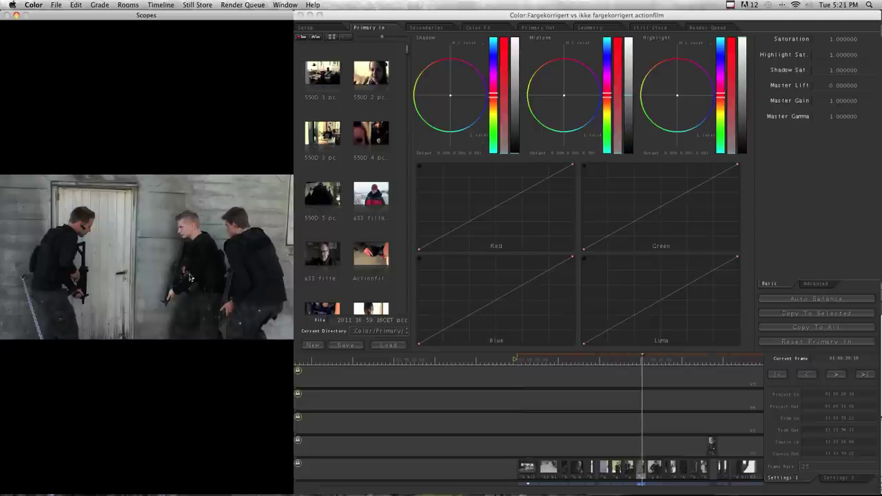
double_click(169, 289)
right_click(157, 253)
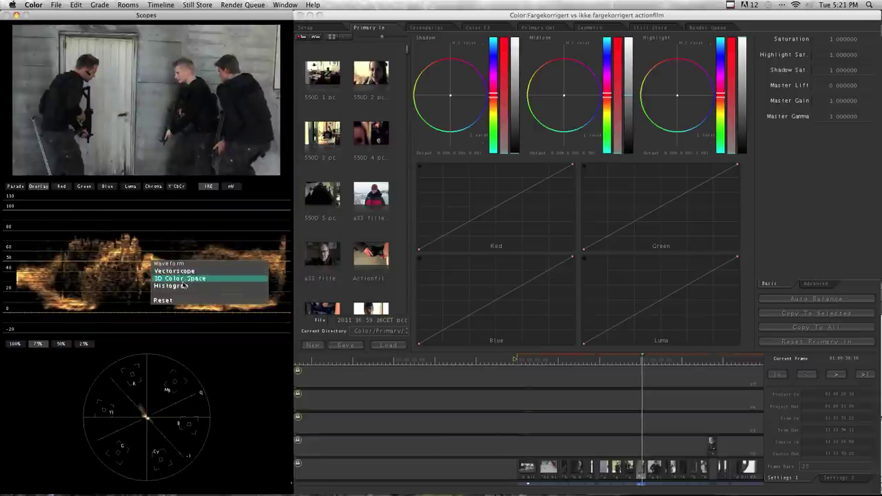
left_click(147, 276)
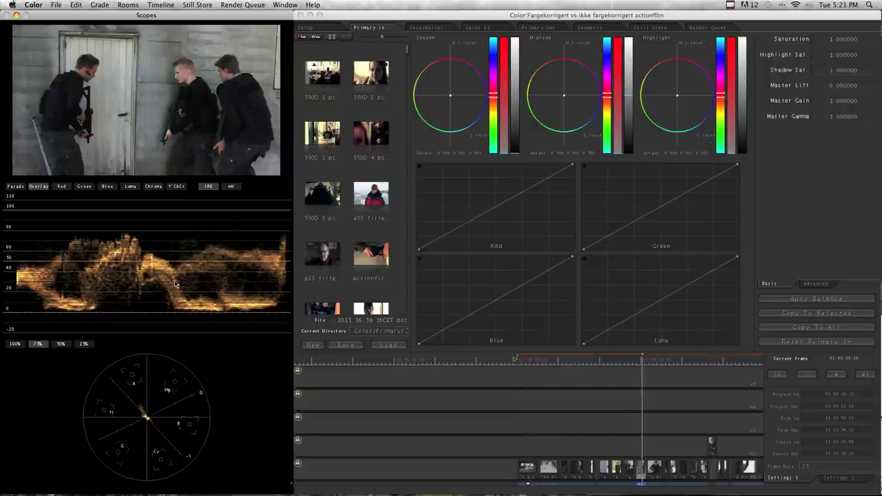
double_click(179, 89)
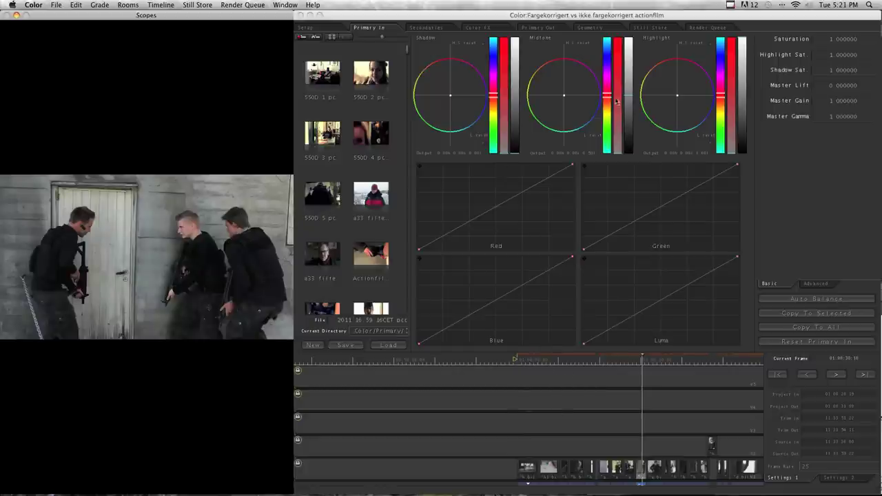
left_click(663, 203)
left_click_drag(664, 204, 669, 214)
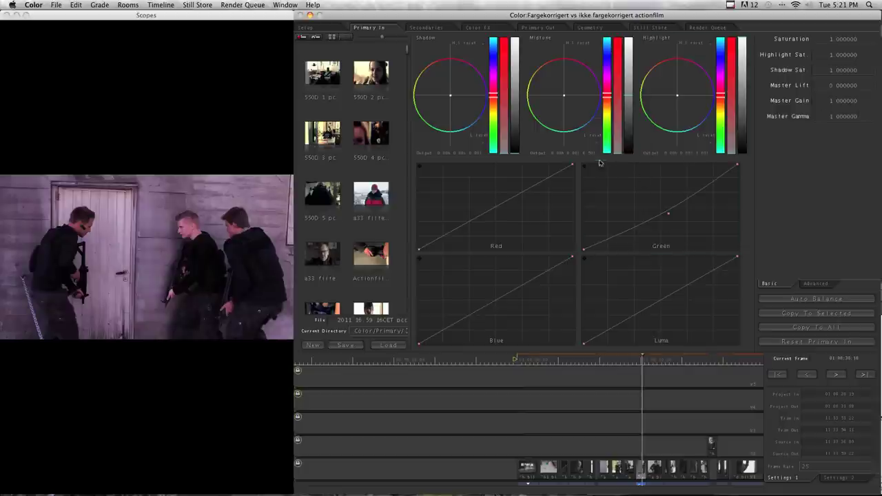
left_click(820, 342)
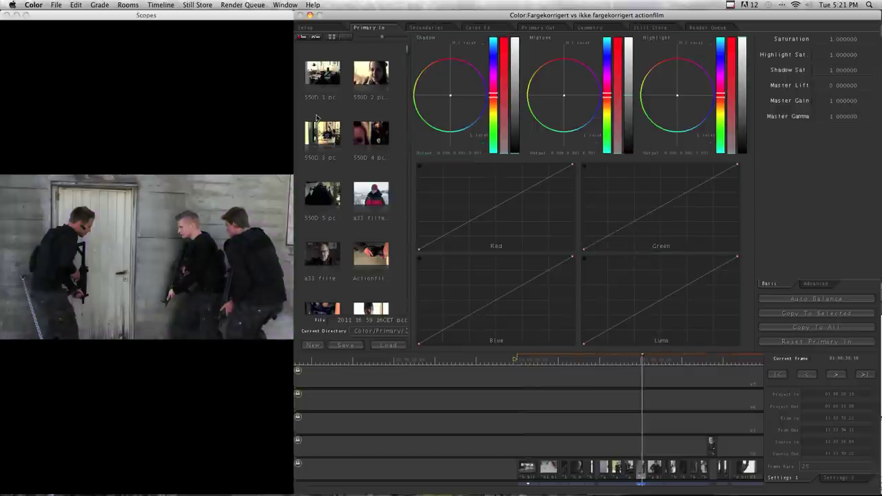
scroll(363, 132, "down", 2)
scroll(349, 93, "up", 2)
left_click(368, 199)
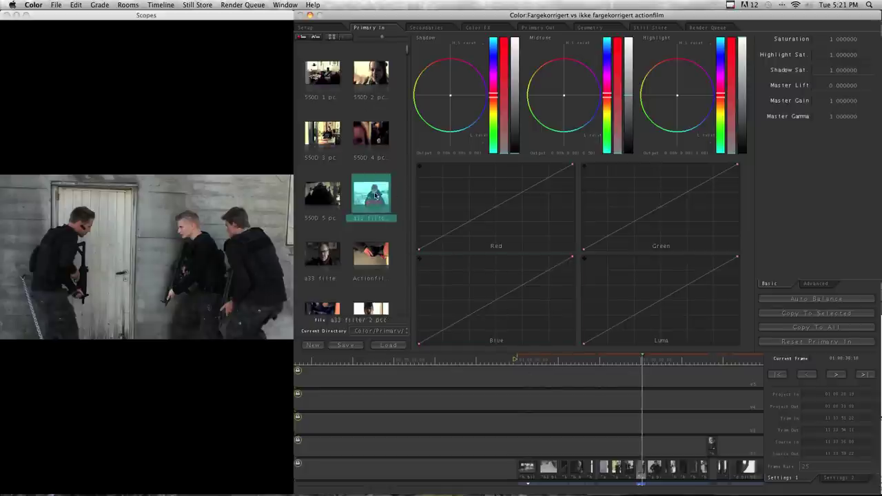
left_click(650, 359)
left_click_drag(649, 359, 641, 360)
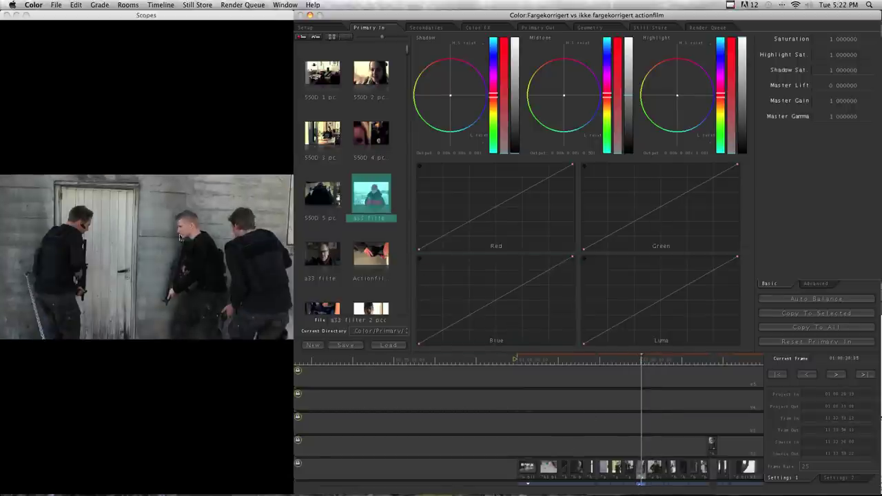
scroll(350, 223, "down", 10)
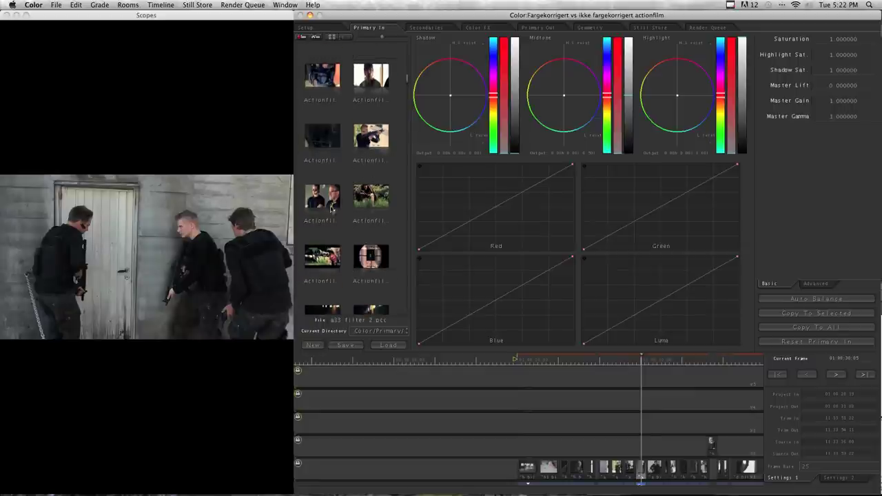
left_click(373, 138)
double_click(373, 138)
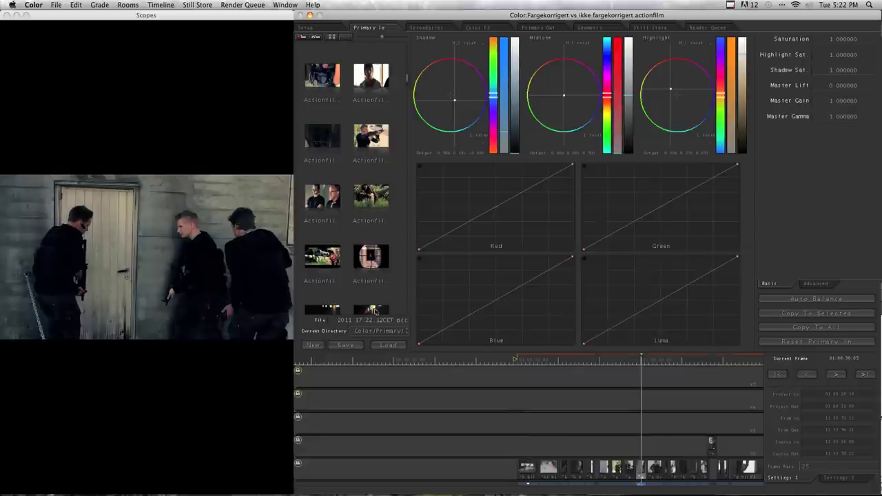
key("super+z")
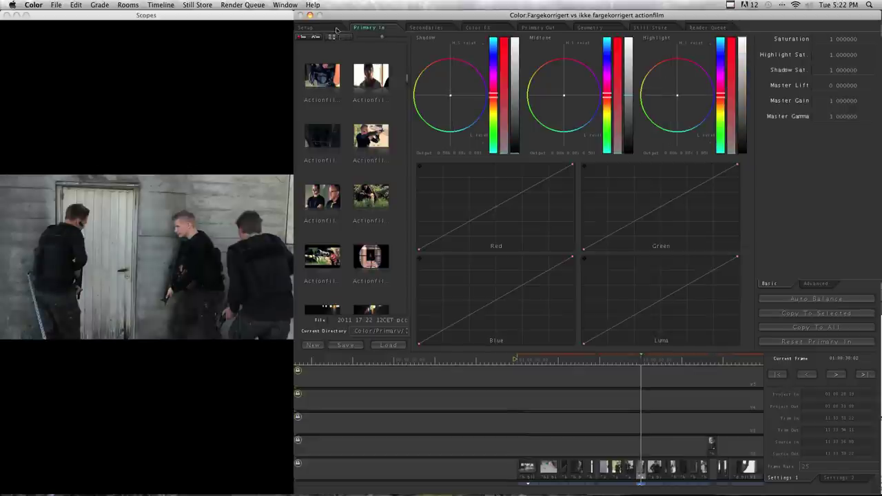
Step: Review the Setup shot list, project settings, then the Primary In, Secondary and Color FX rooms
left_click(312, 28)
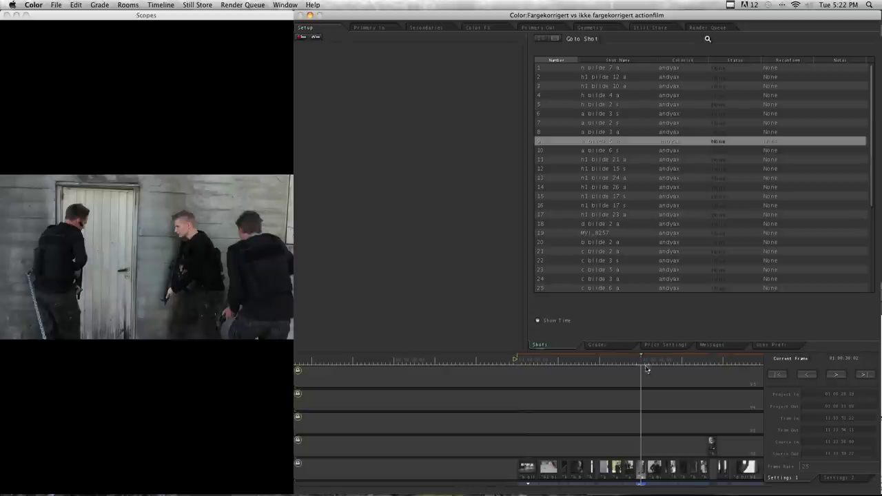
left_click(660, 346)
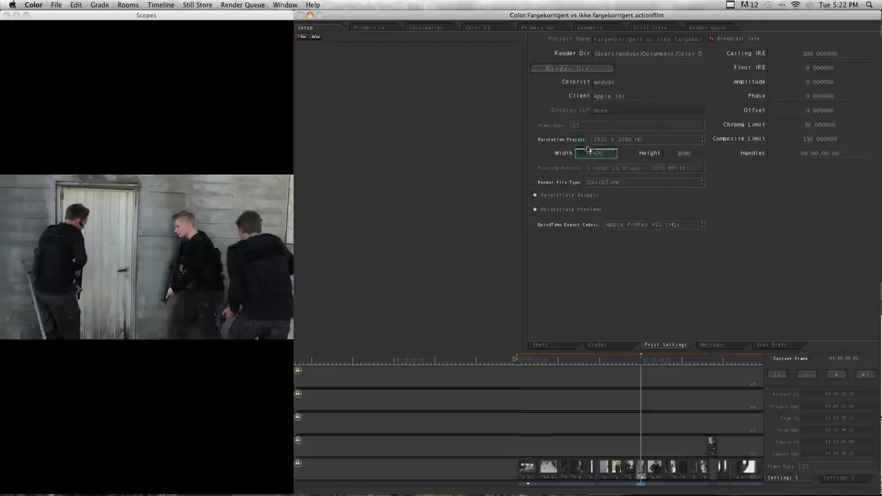
left_click(375, 28)
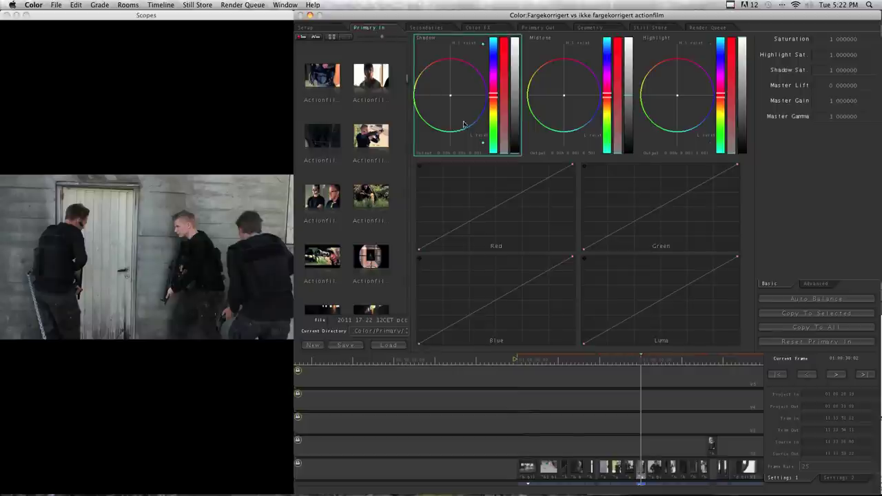
left_click(424, 29)
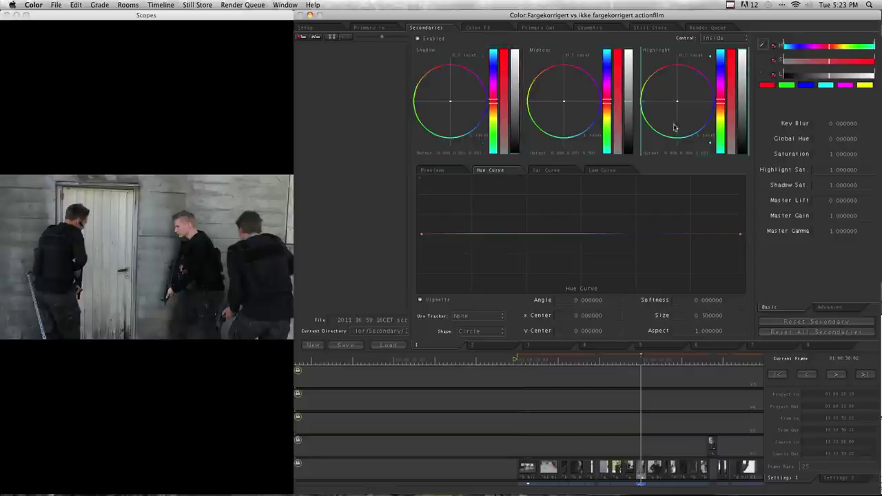
left_click(485, 28)
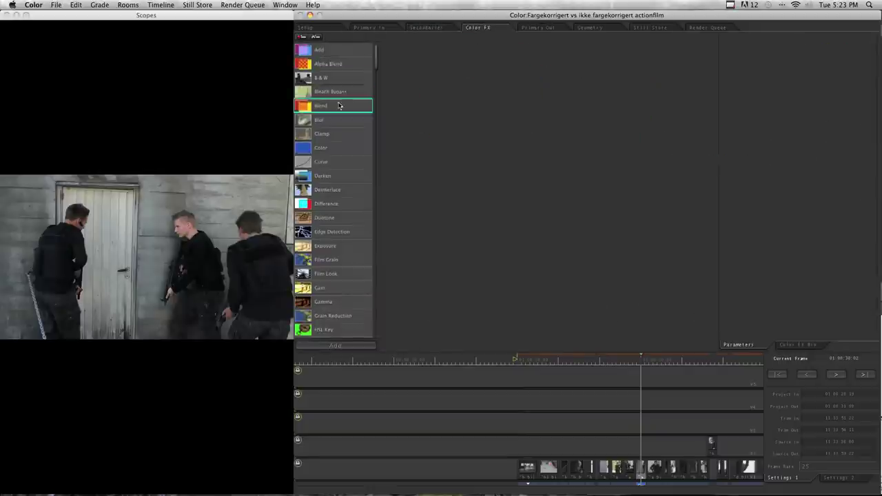
scroll(331, 215, "down", 1)
scroll(331, 207, "up", 1)
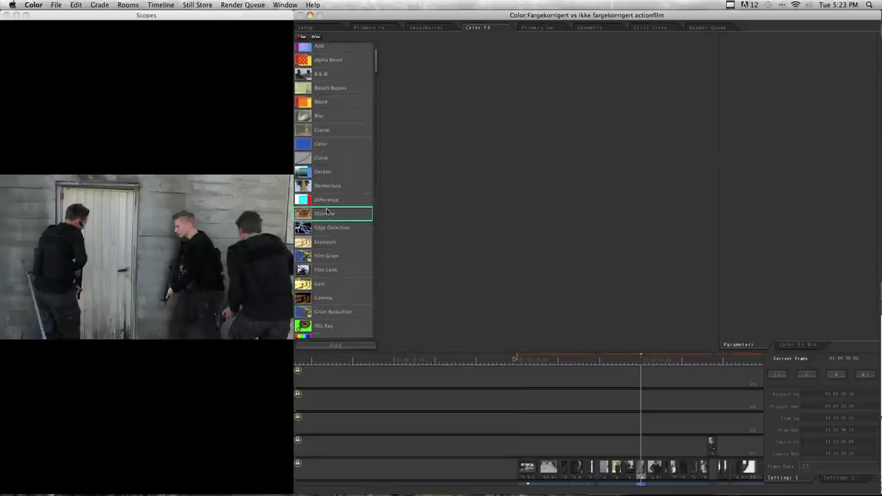
Step: Look over Primary Out, Geometry, Still Store and Render Queue, then return to Primary In
left_click(538, 27)
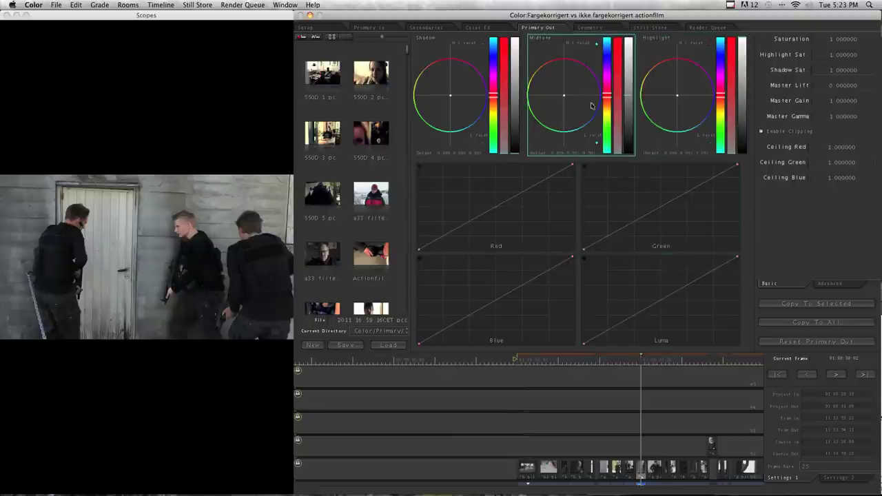
left_click(594, 28)
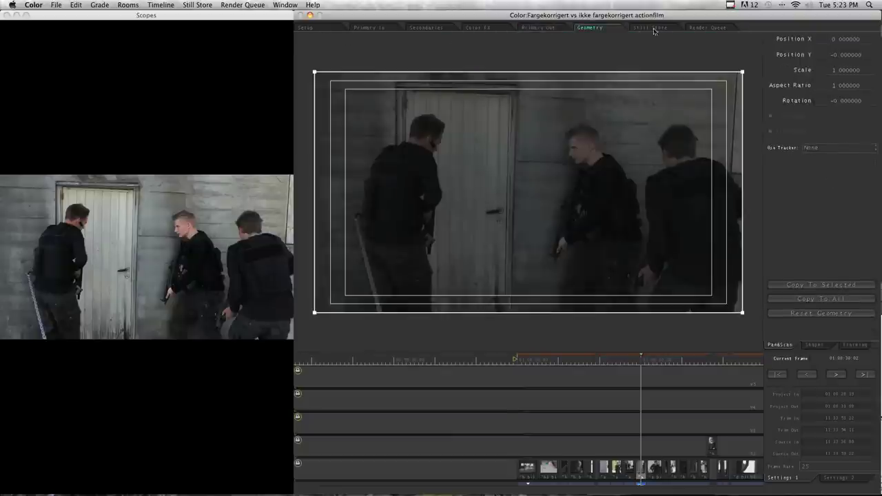
left_click(660, 27)
left_click(700, 29)
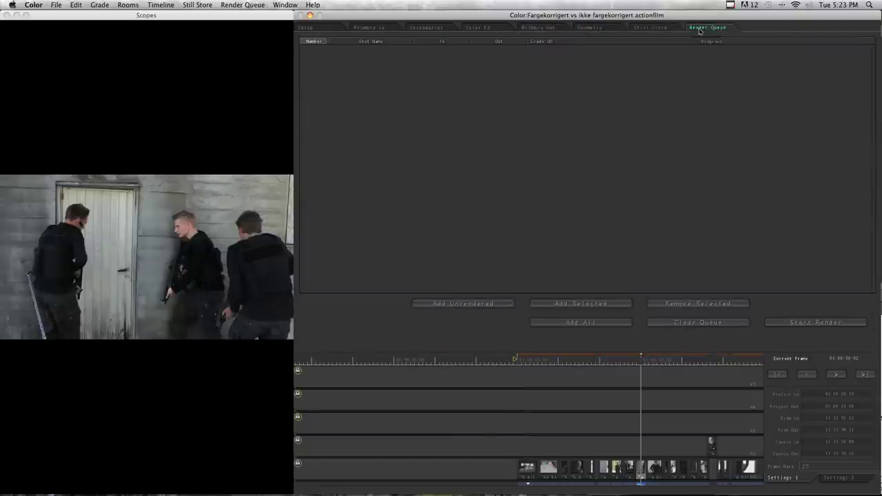
left_click(376, 29)
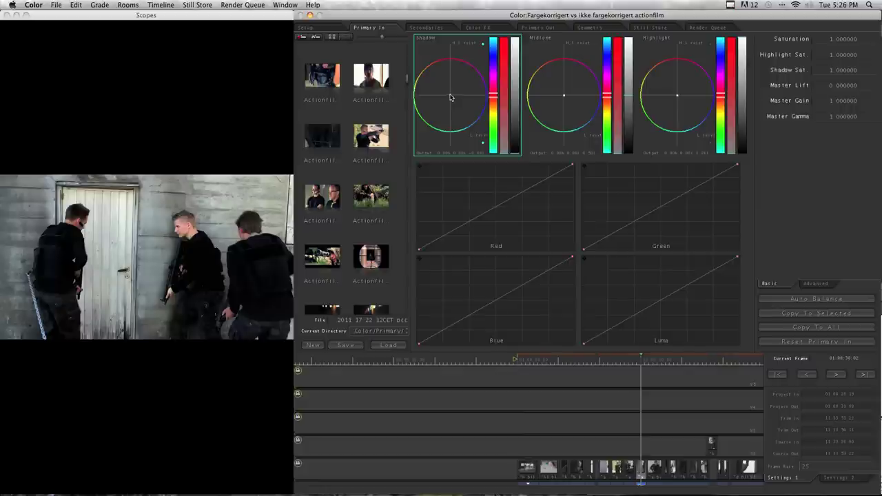
Step: Set the shadow balance and nudge the Highlight wheel's balance point toward orange
left_click(451, 98)
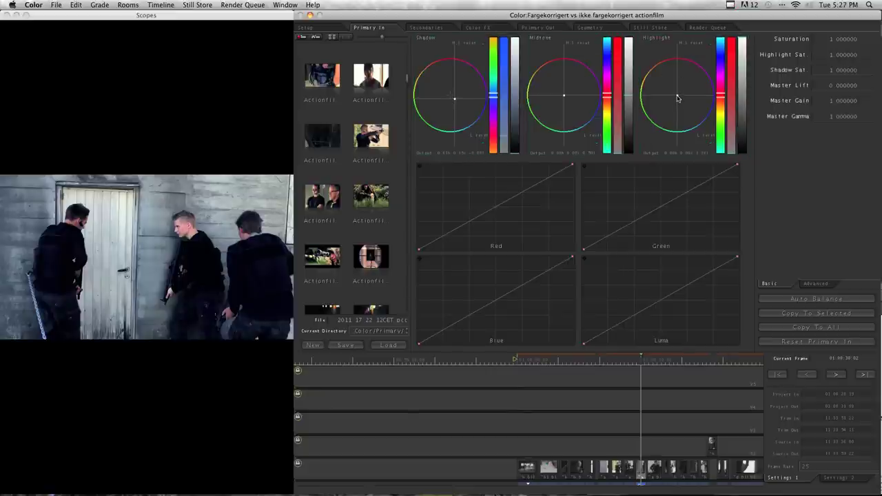
left_click_drag(678, 98, 676, 98)
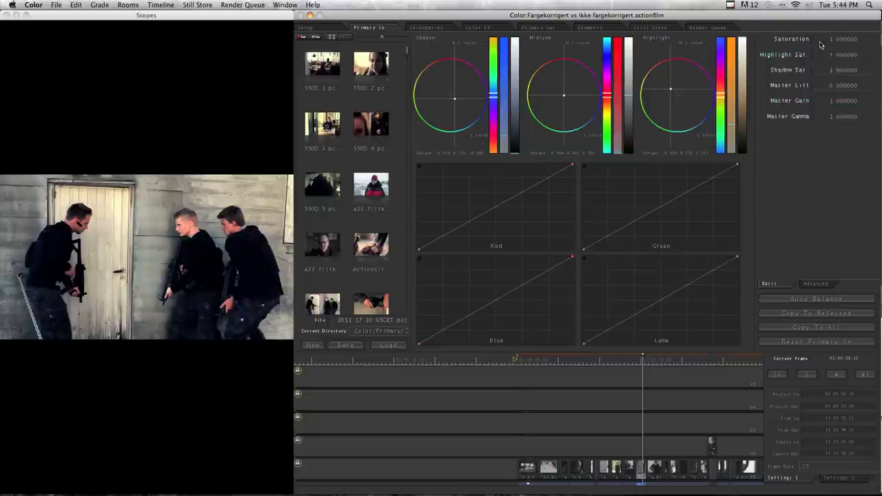
Step: Enter 0.98985 for Saturation, then drag it down to 0.981150
left_click(831, 40)
type("0.98985")
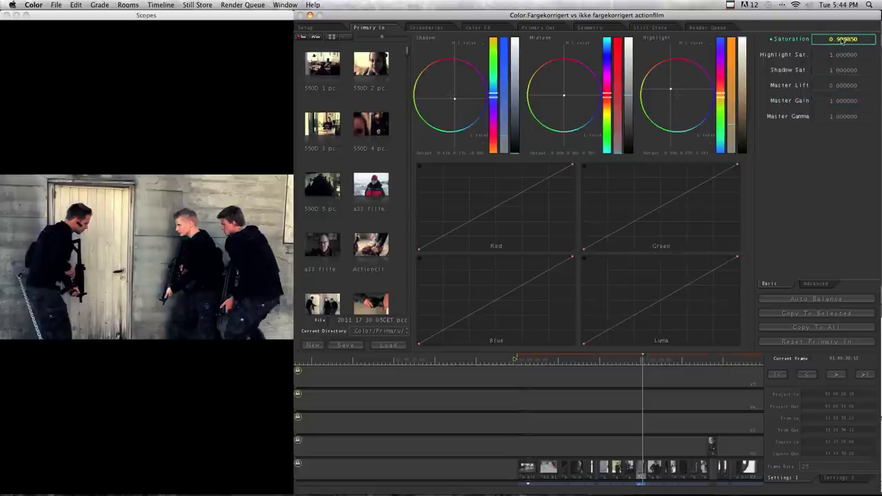
key("Return")
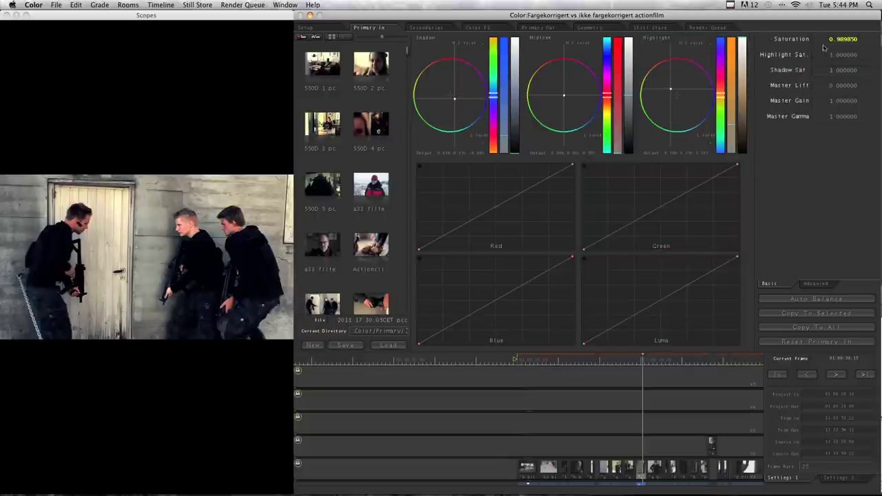
left_click_drag(853, 41, 847, 42)
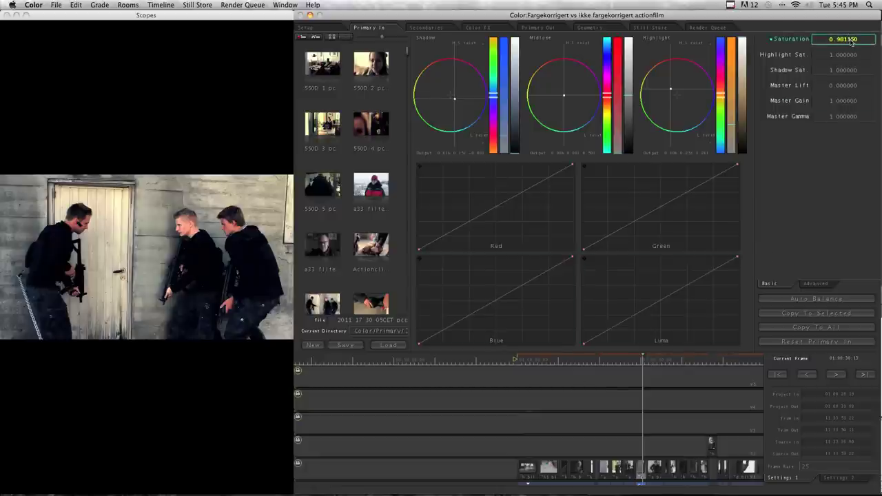
Step: Drag the Saturation field down from 0.981150 to 0.978250
left_click_drag(852, 41, 846, 42)
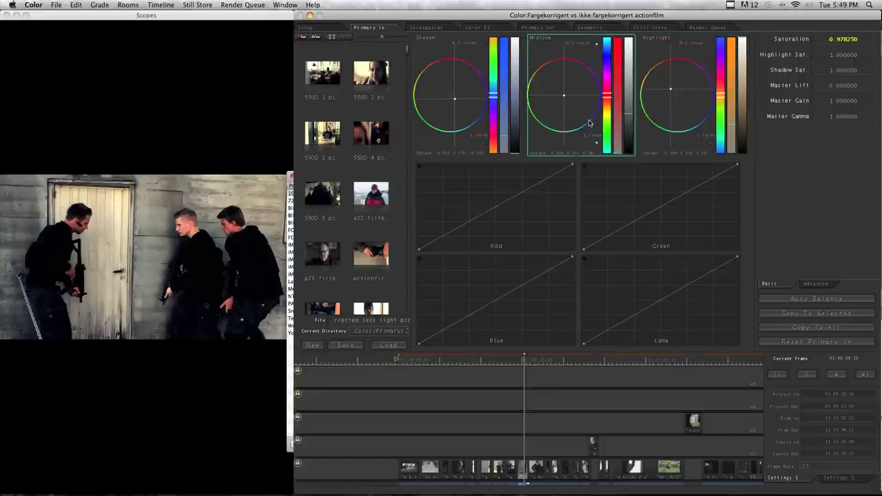
left_click(537, 359)
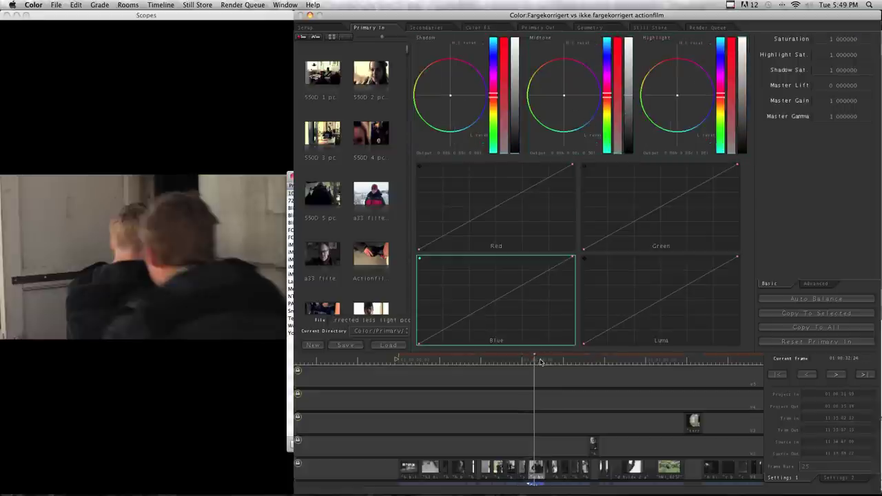
left_click_drag(539, 363, 524, 360)
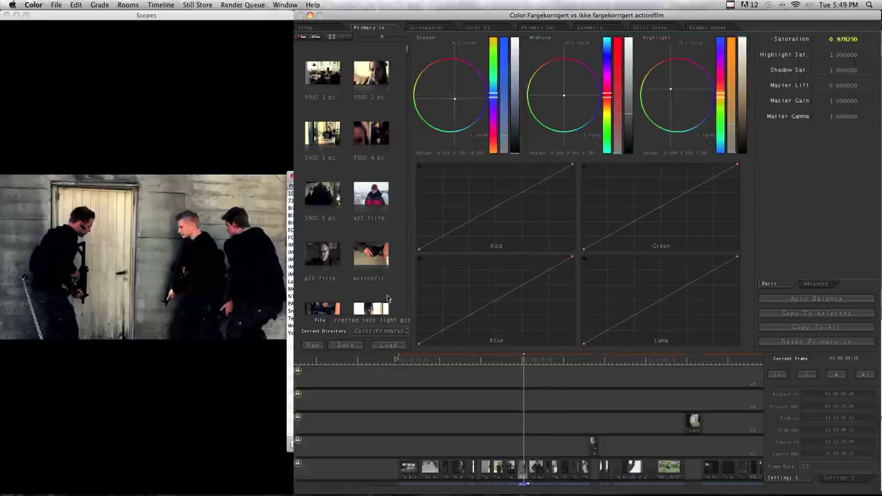
left_click(529, 362)
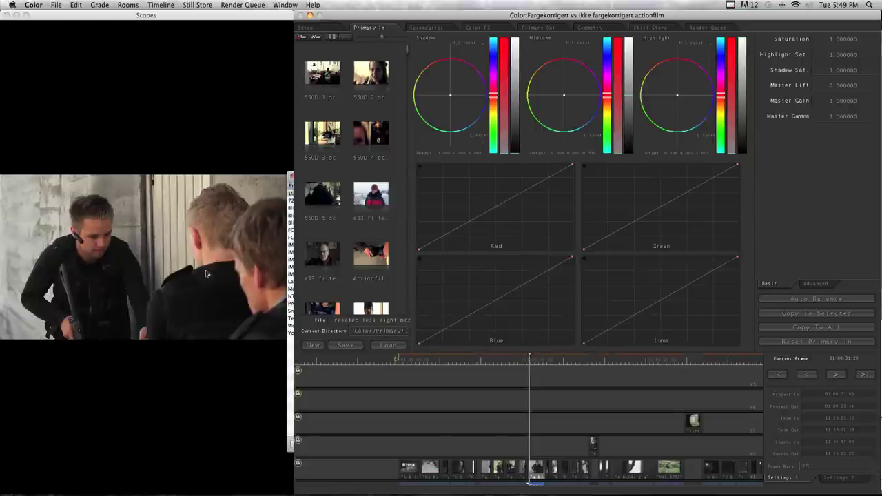
left_click(535, 361)
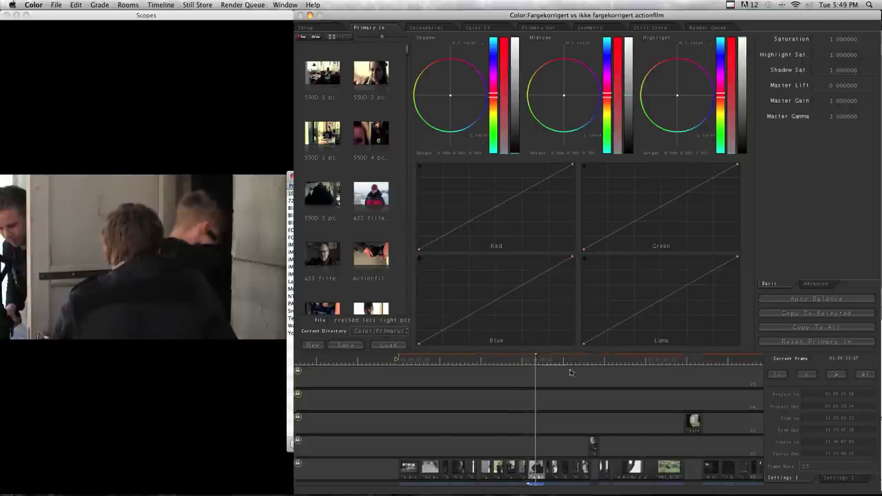
left_click(533, 364)
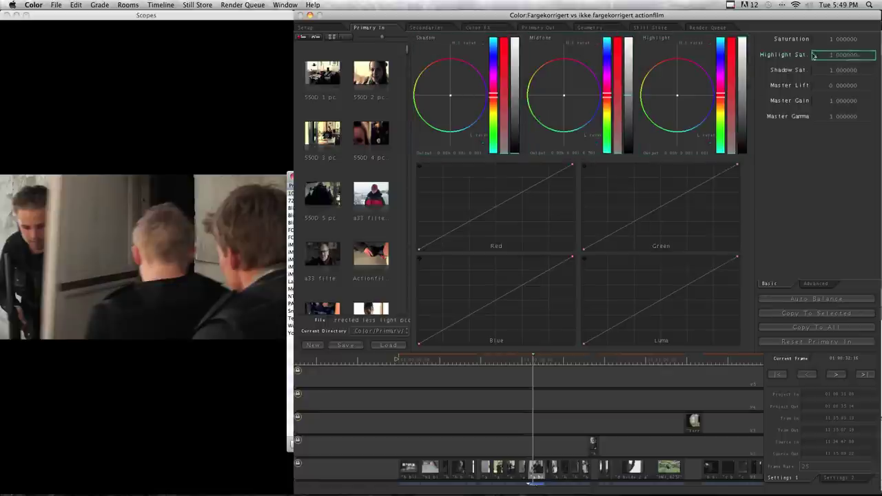
left_click(522, 362)
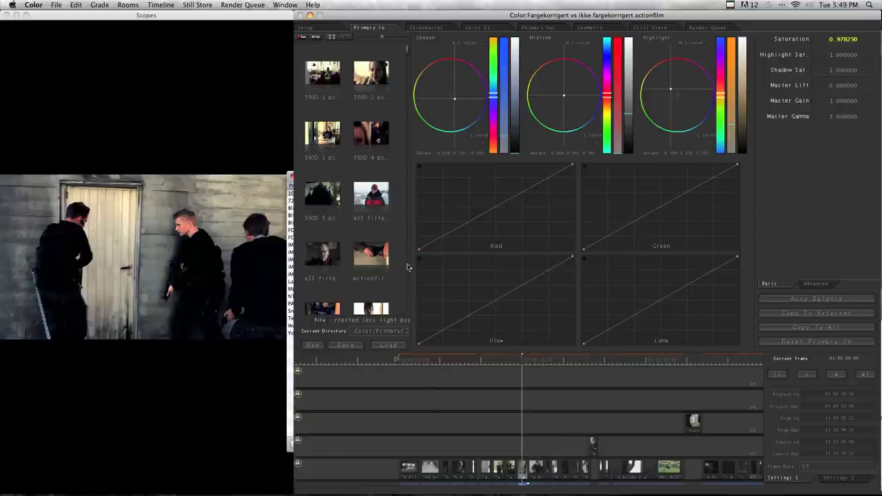
Step: Save the door shot's grade to the bin as 'Actionclip colorcorrected' and select its thumbnail
left_click(369, 320)
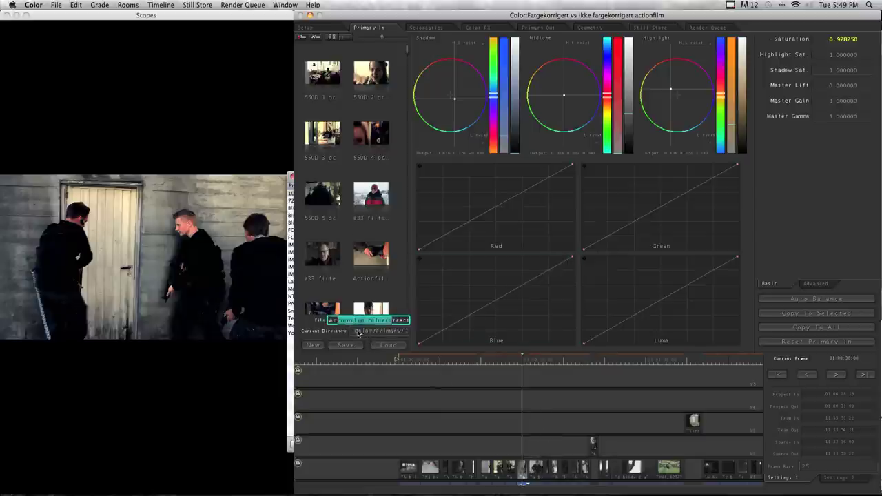
key("BackSpace")
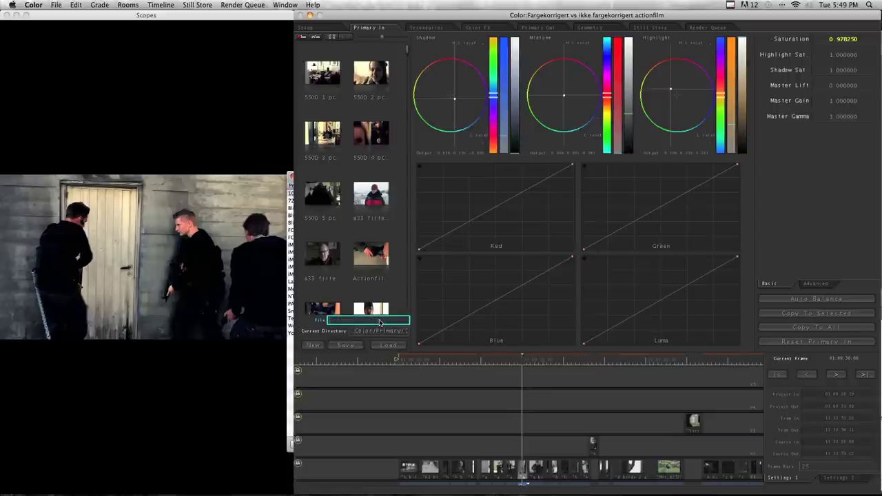
type("Action")
type("clip colo")
type("rcorrected")
left_click(346, 351)
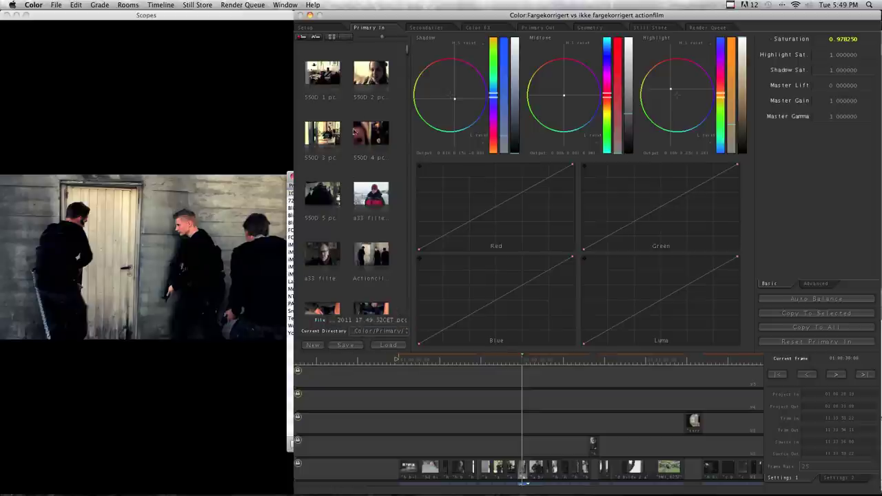
scroll(370, 207, "down", 1)
left_click(361, 231)
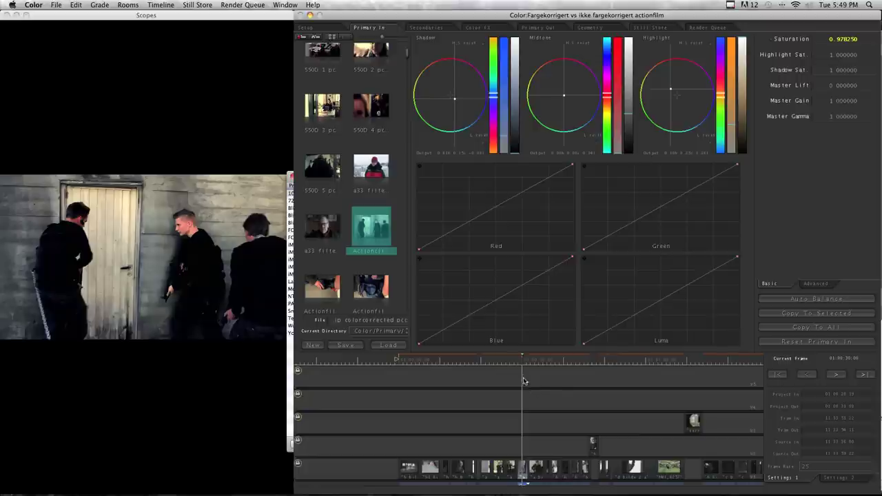
Step: Give the two shots after the door shot the Actionclip colorcorrected grade, then advance to the packages-and-pistol shot
left_click_drag(527, 363, 534, 364)
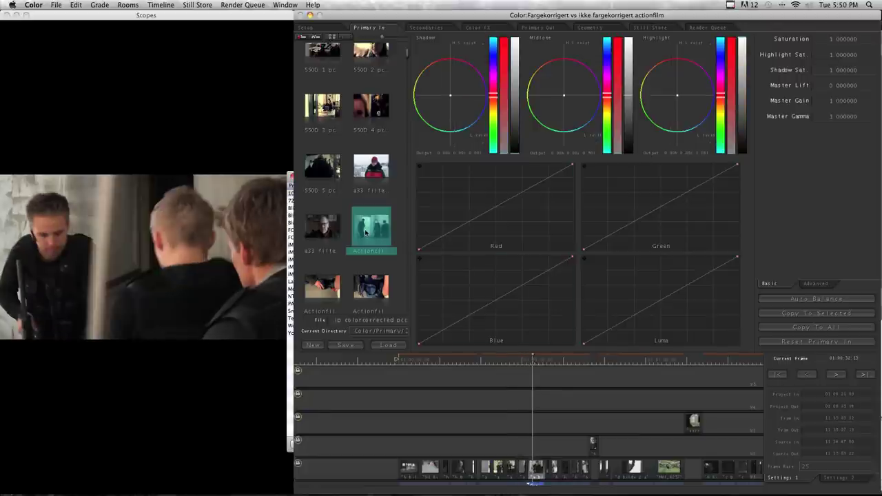
double_click(371, 232)
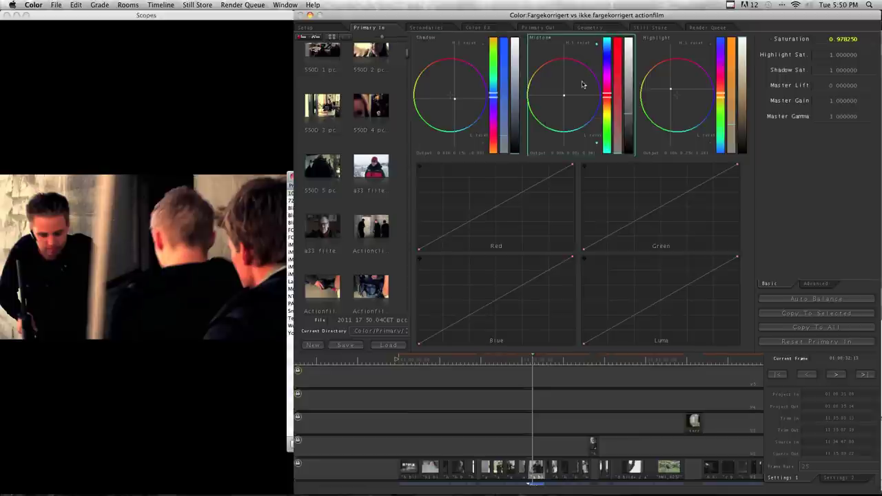
left_click(548, 364)
left_click_drag(550, 364, 549, 363)
double_click(383, 235)
left_click(556, 359)
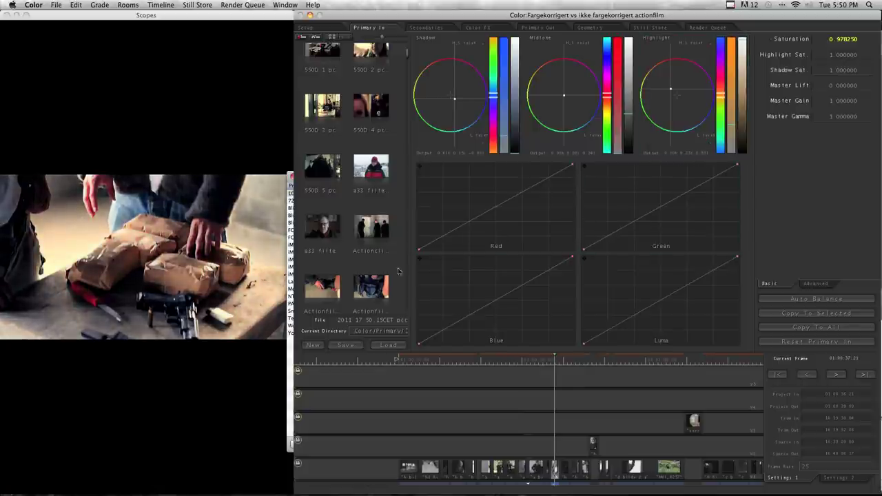
Step: Save the packages-and-pistol shot's grade as 'Actionclip colorcorrected less light'
left_click(389, 322)
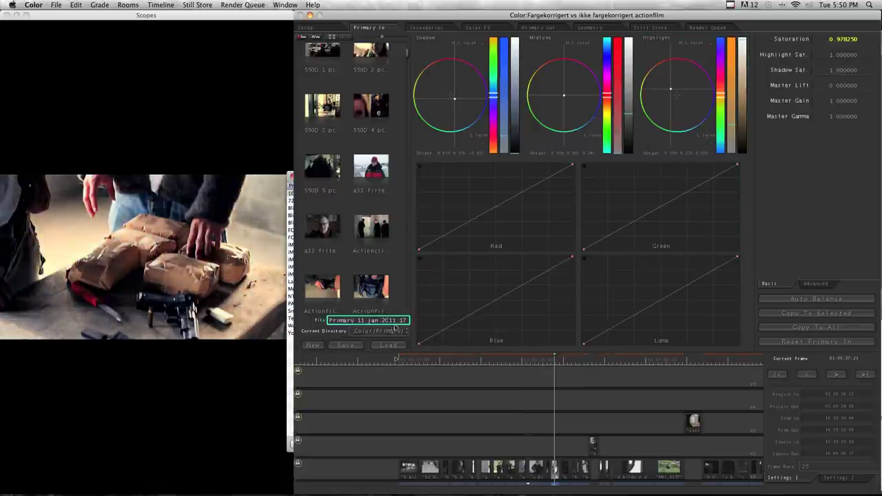
key("super+a")
key("BackSpace")
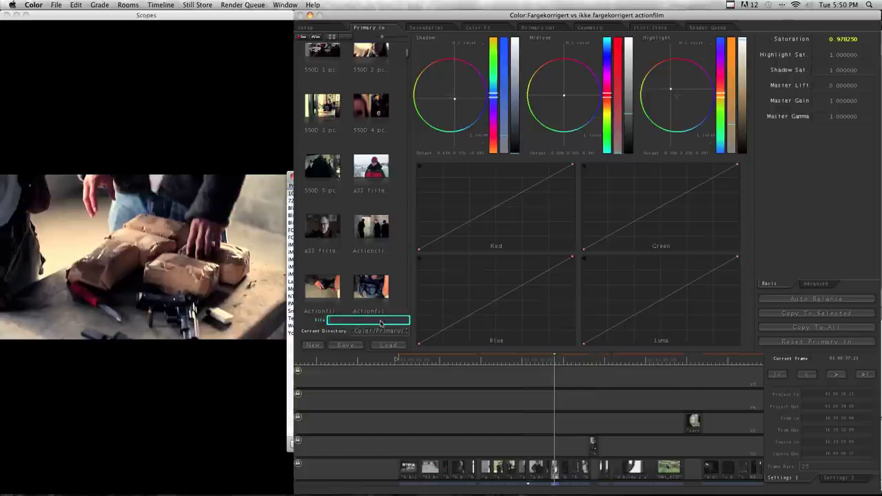
type("Ac")
type("tionclip")
type(" co")
type("lourcorrected still")
type("ht")
key("Return")
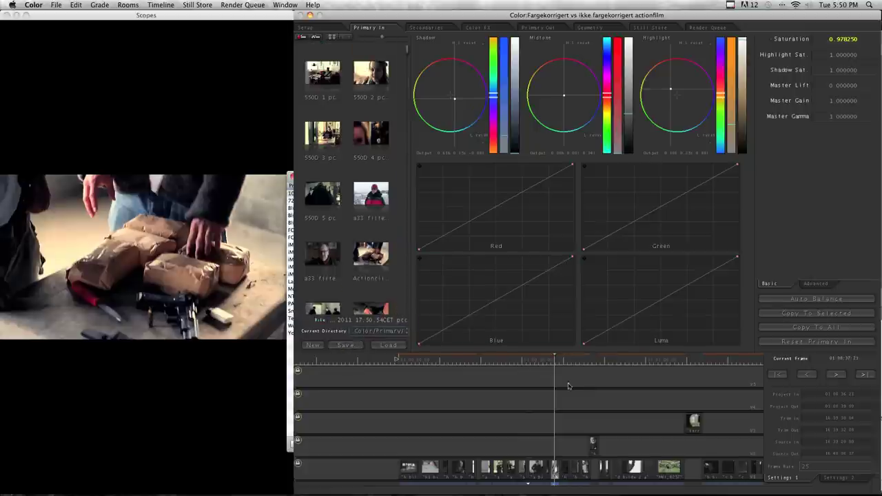
Step: Apply the Actionclip colorcorrected grade to the masked-gunman shot, then return to the door shot
left_click_drag(561, 363, 579, 363)
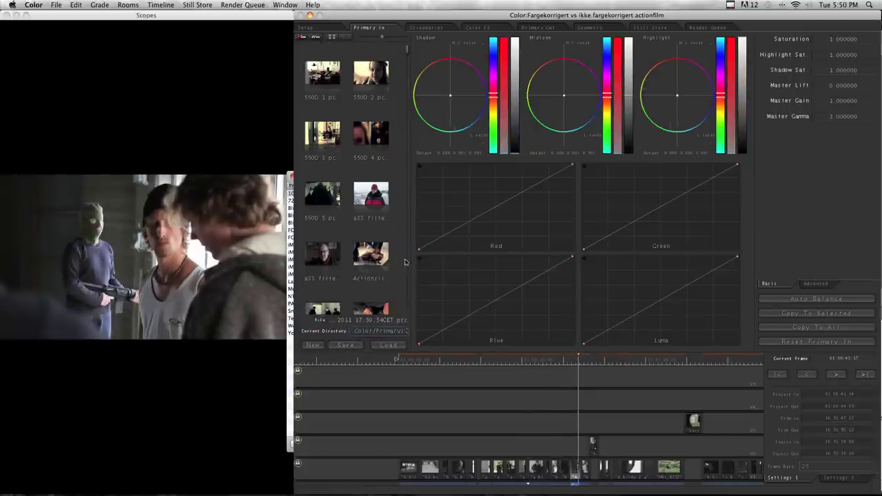
scroll(372, 207, "down", 1)
left_click(373, 228)
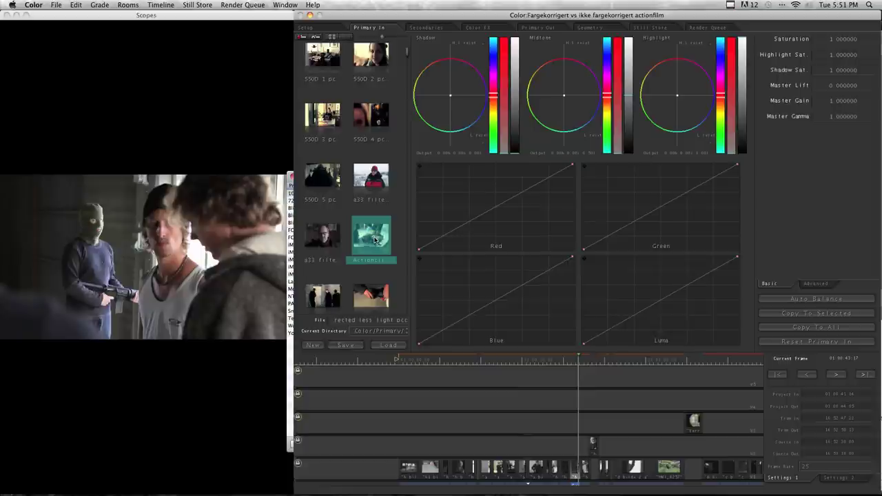
double_click(375, 240)
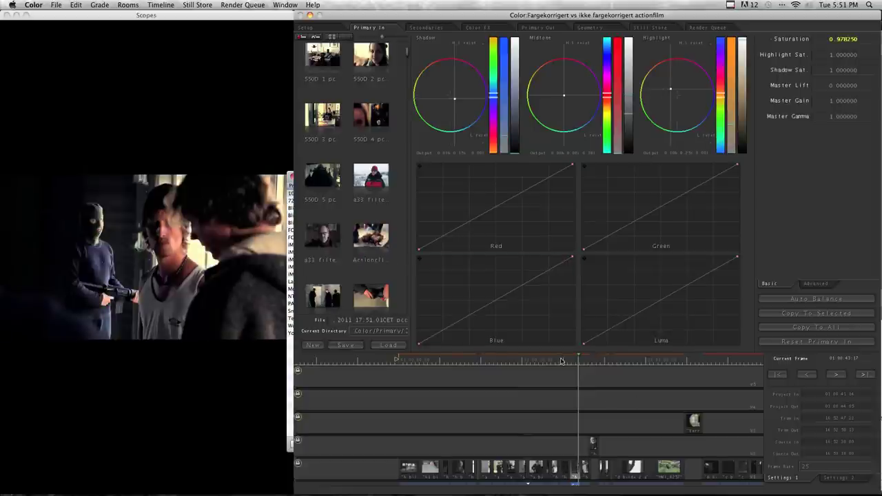
left_click(523, 362)
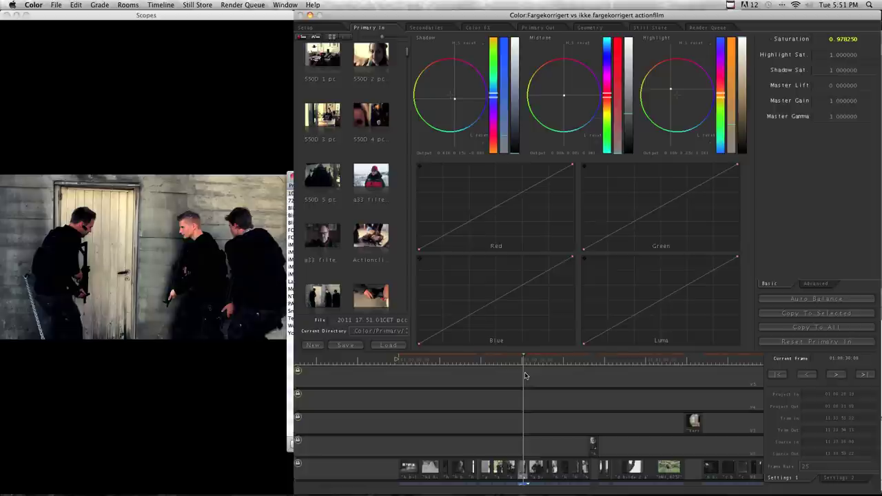
key("Left")
key("Left")
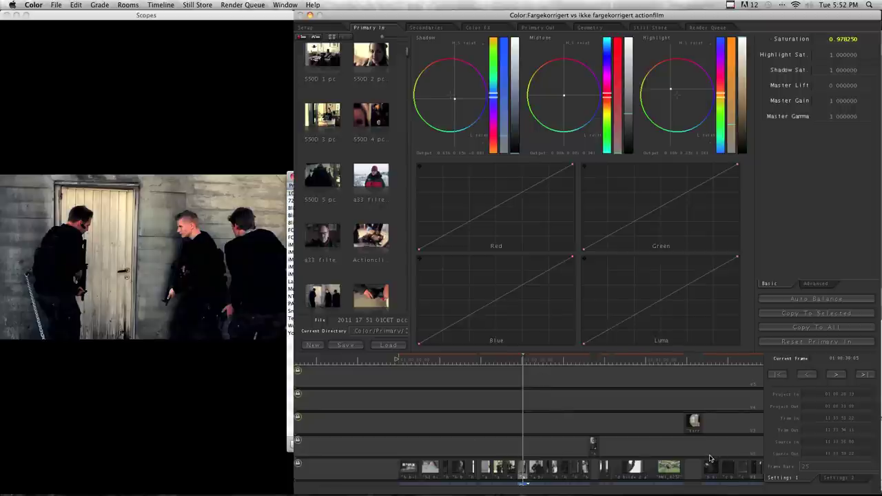
Step: Select every timeline shot and add them all to the Render Queue
key("super+a")
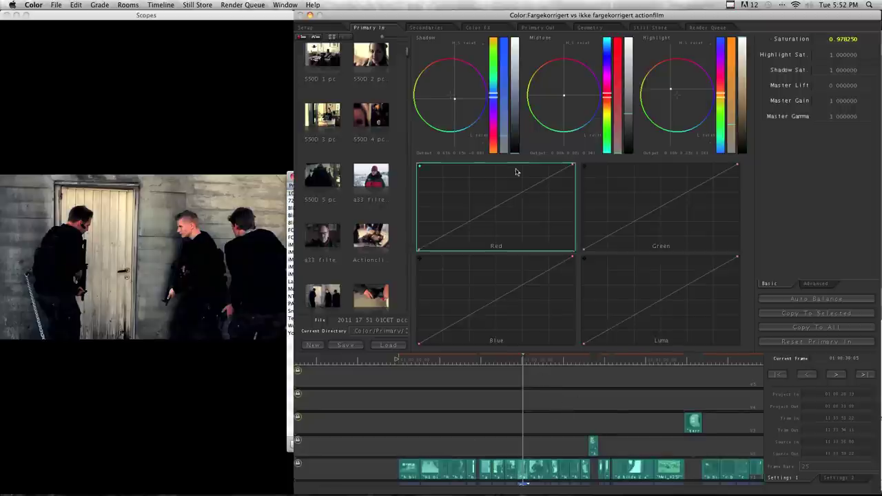
left_click(708, 27)
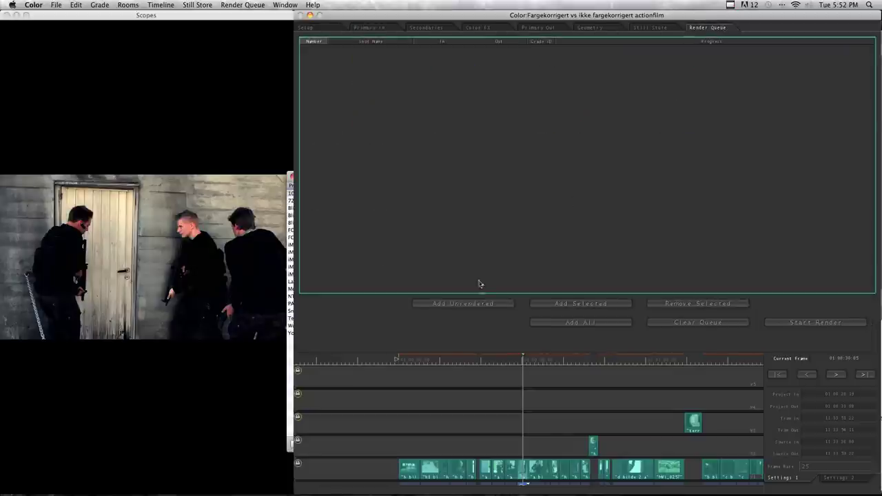
left_click(580, 322)
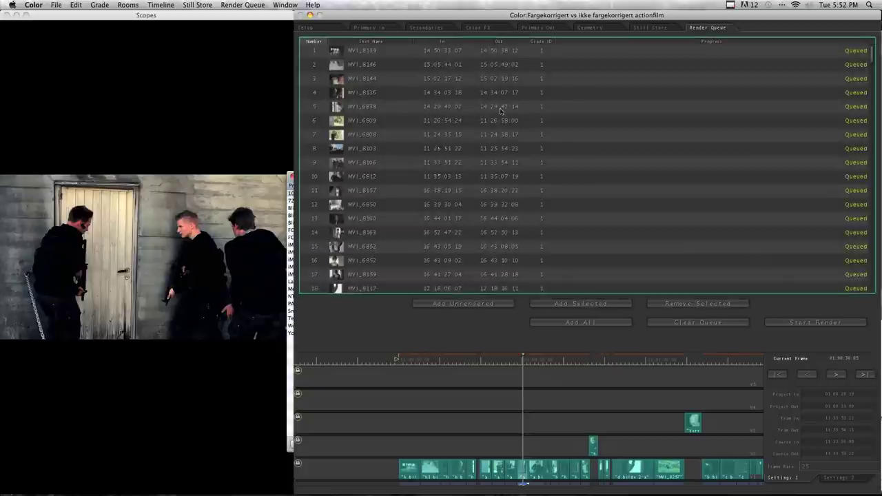
scroll(597, 177, "down", 3)
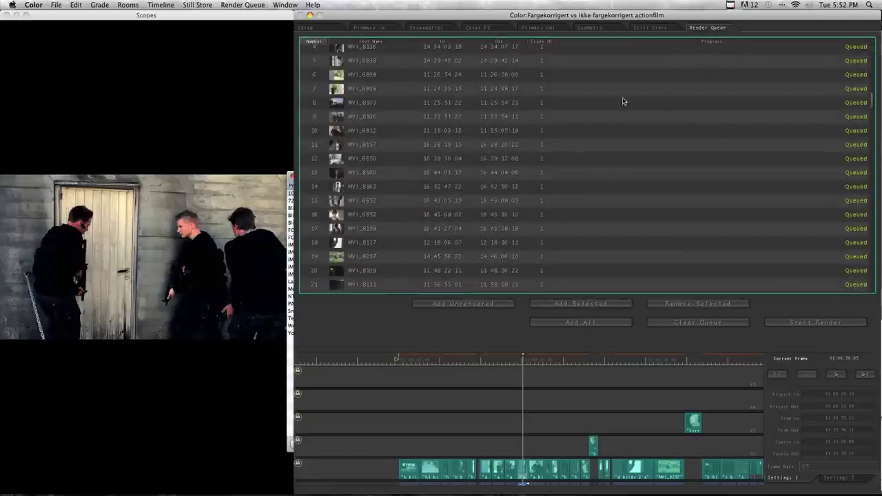
scroll(564, 156, "up", 1)
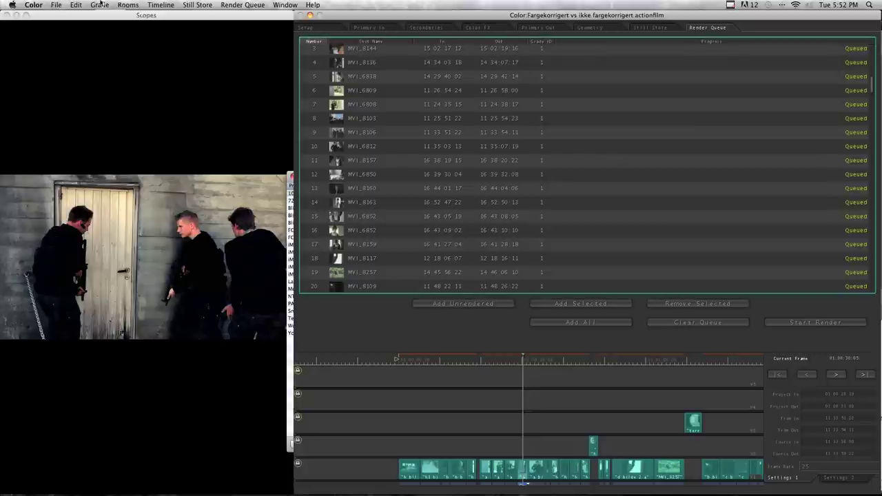
Step: Send the graded project back to Final Cut Pro via File > Send To
left_click(33, 5)
mouse_move(91, 100)
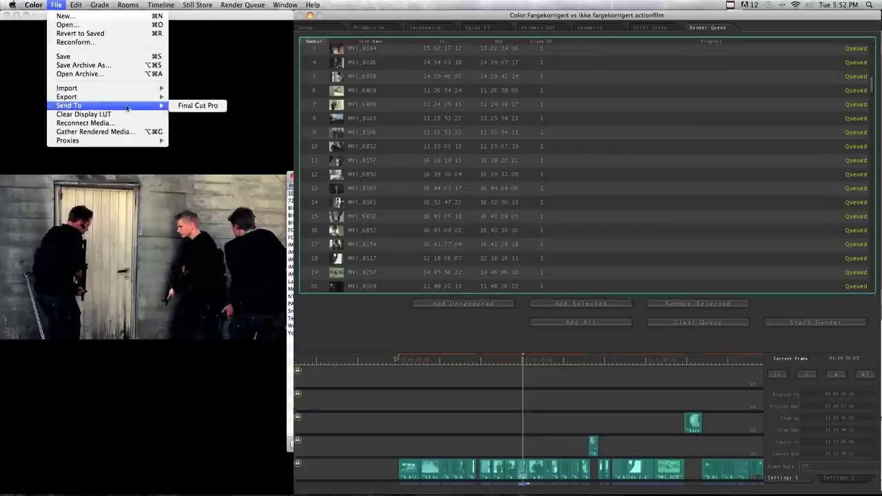
mouse_move(149, 108)
left_click(184, 106)
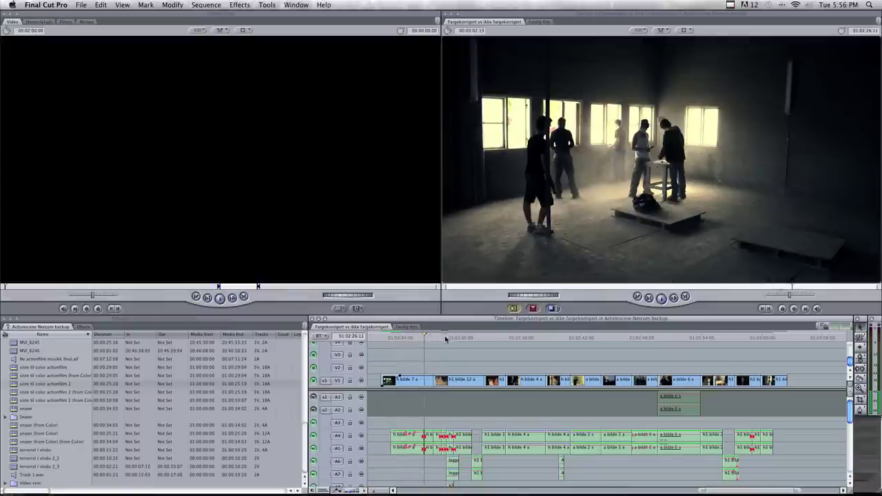
Step: Park the playhead at 01:02:25:00 on the opening warehouse shot
left_click(410, 339)
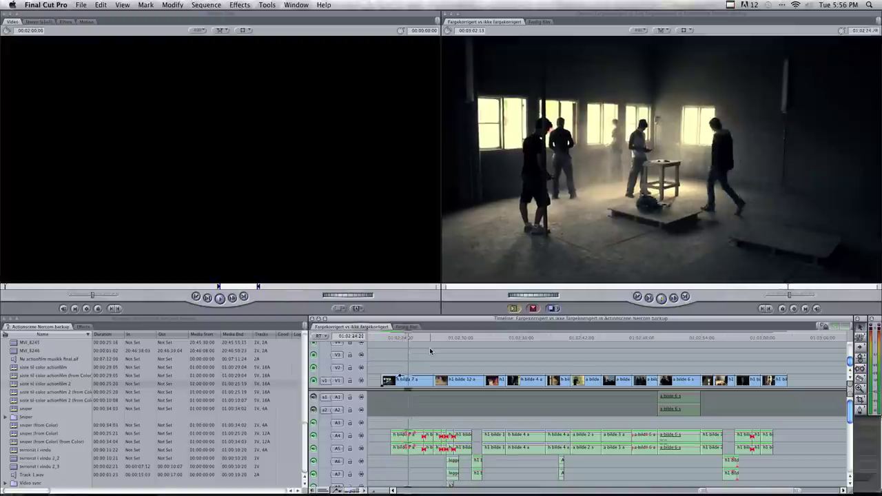
left_click(413, 338)
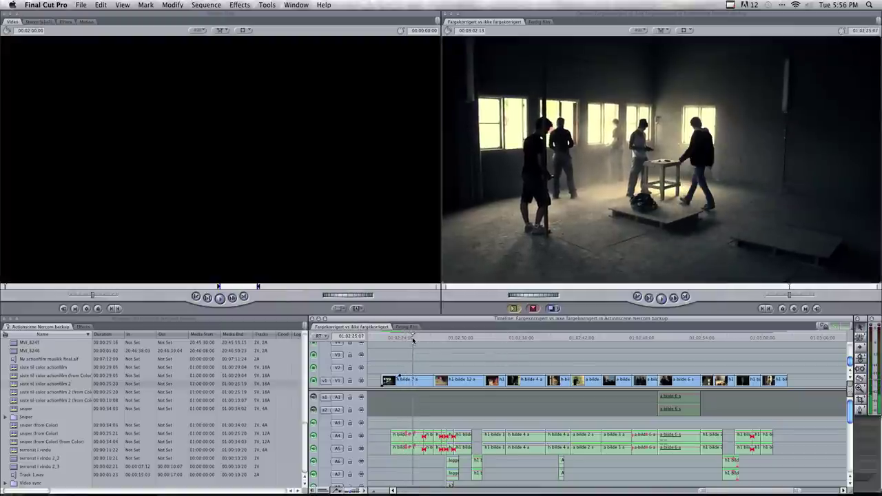
left_click_drag(414, 338, 410, 338)
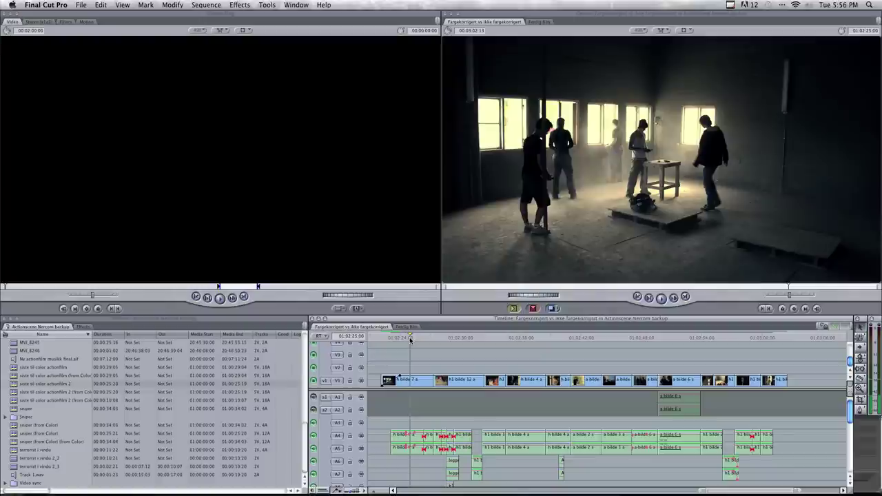
Step: Apply the Matte > Widescreen video filter to clip h bilde 7 a
left_click(77, 327)
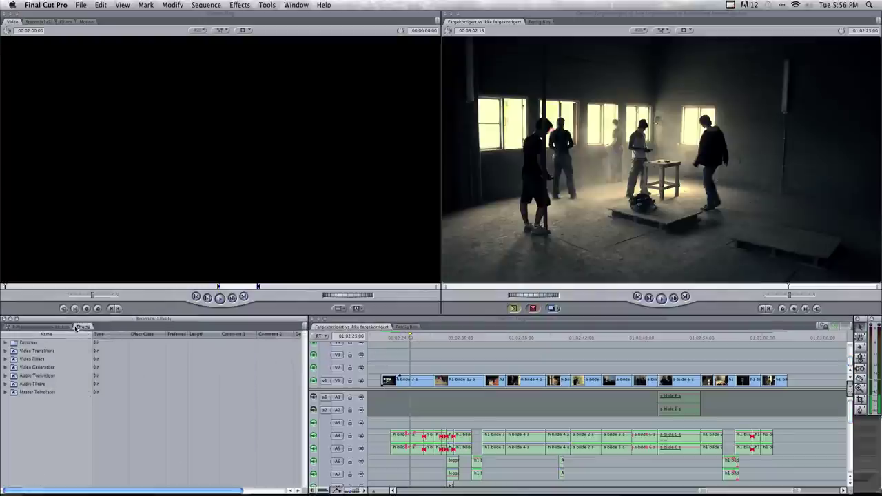
left_click(7, 361)
left_click(6, 361)
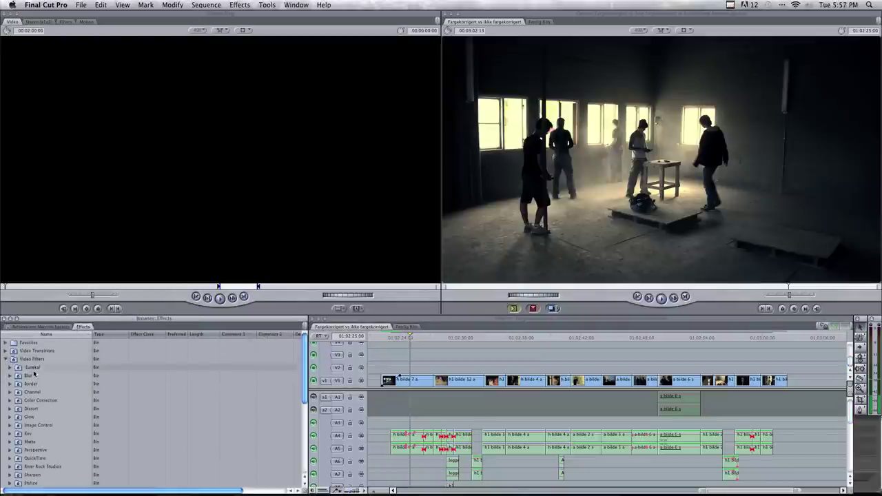
left_click(10, 424)
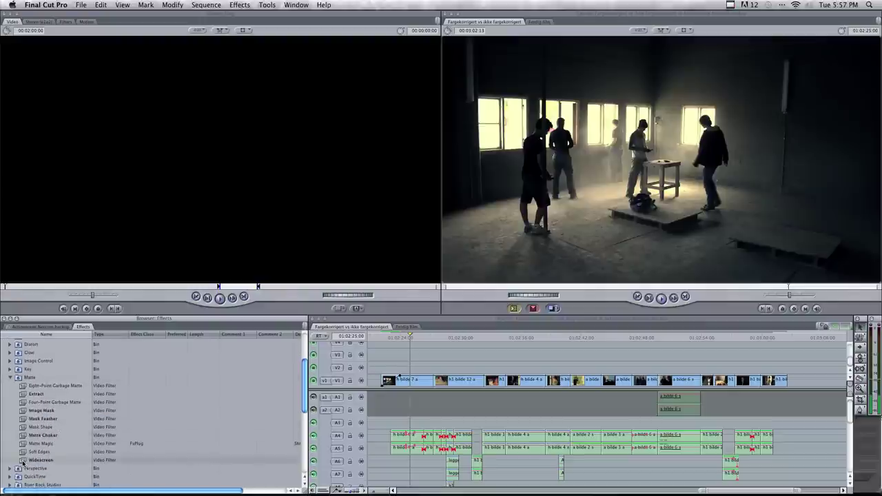
left_click_drag(27, 460, 415, 383)
Step: Set the clip's Widescreen matte type to 2.35:1 and reselect the clip
double_click(413, 381)
left_click(34, 22)
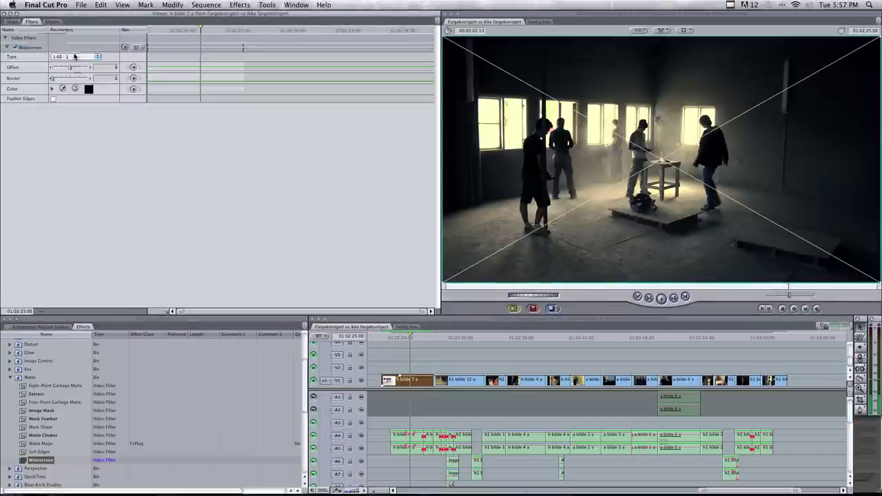
left_click(91, 57)
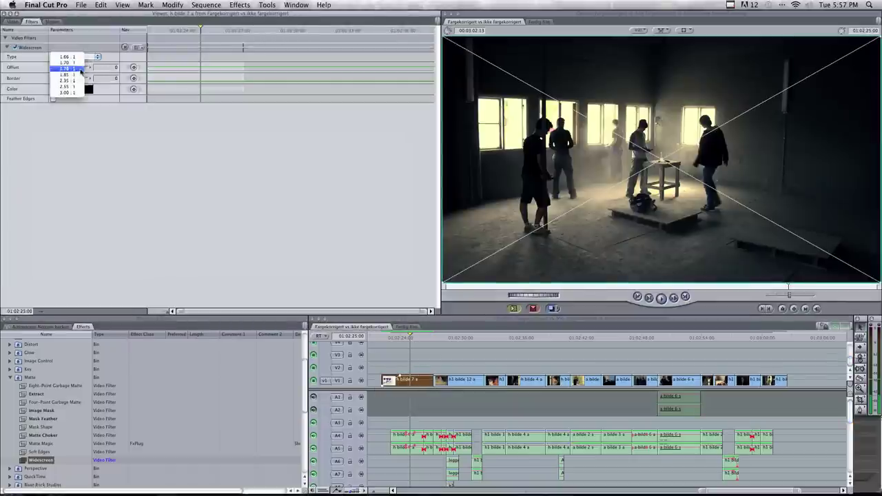
left_click(74, 80)
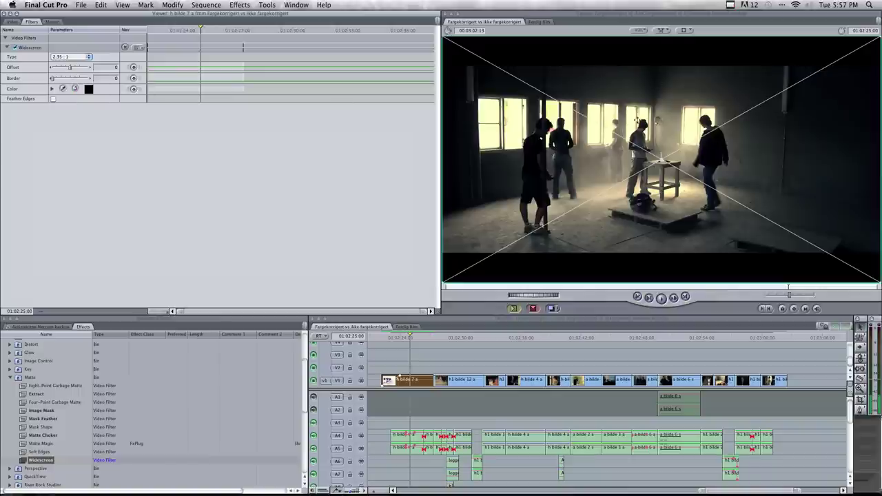
left_click(416, 350)
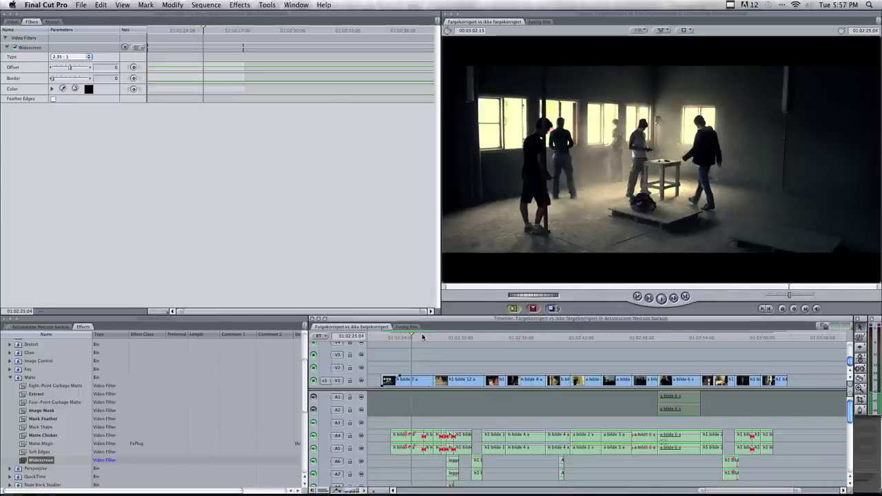
left_click(412, 381)
Step: Copy clip h bilde 7 a, paste only its Filters onto the other clips, and scrub to check
right_click(414, 384)
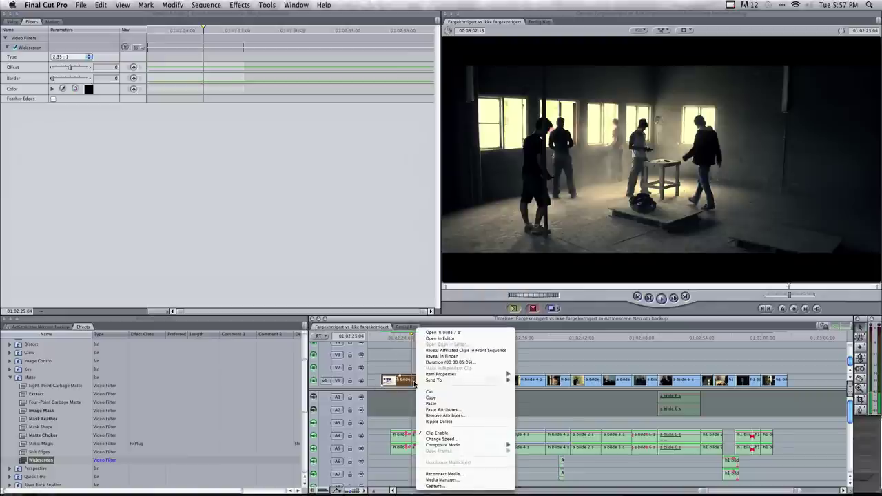
left_click(451, 398)
left_click(466, 337)
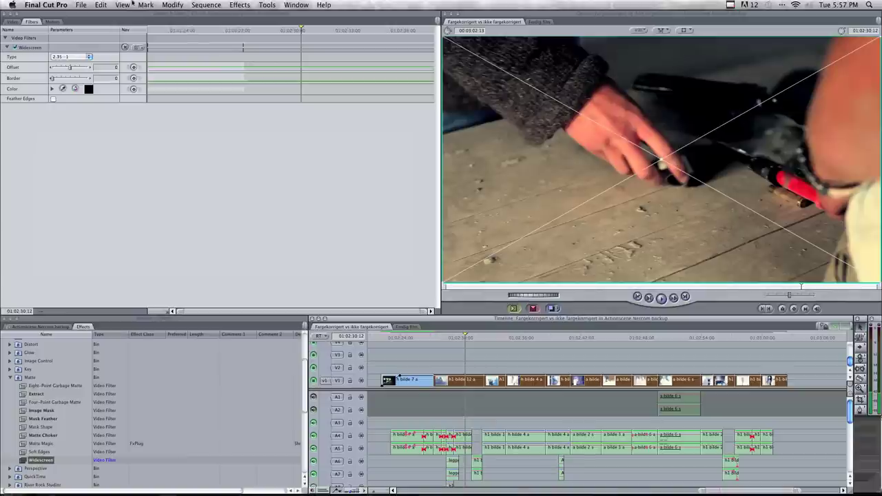
left_click(101, 4)
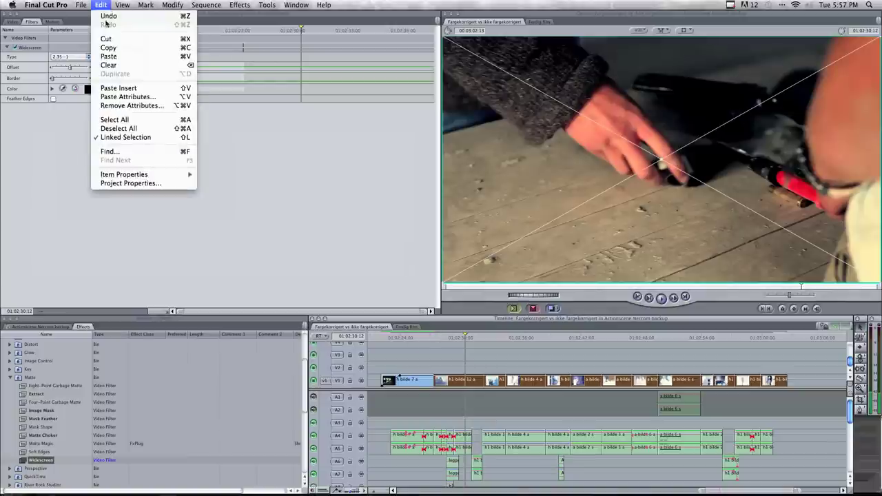
left_click(126, 97)
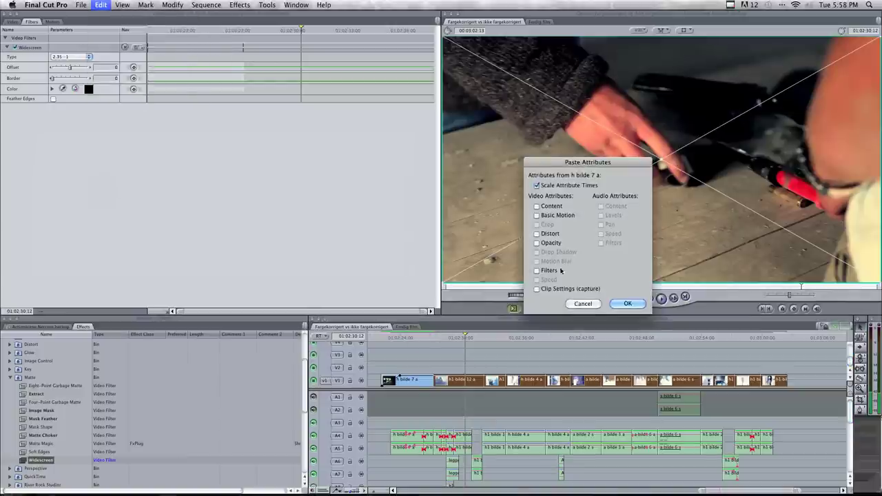
left_click(628, 304)
left_click_drag(467, 340, 663, 344)
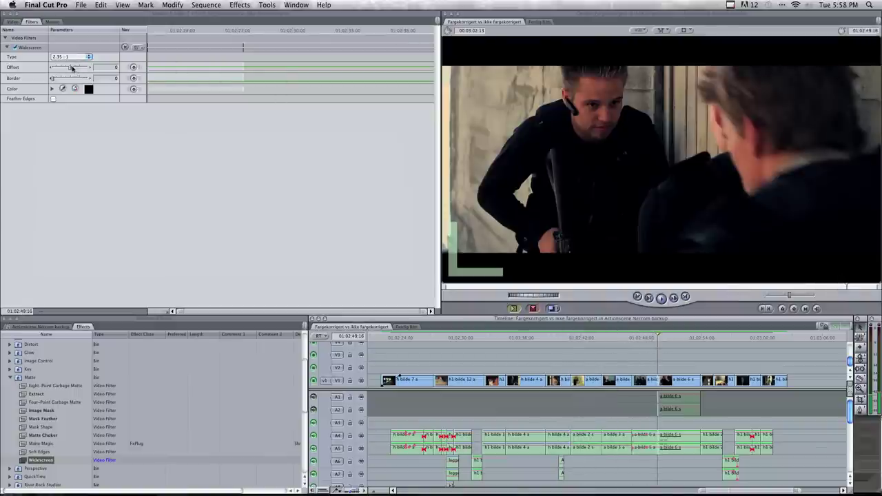
Step: Drag the a bilde 6 s clip's Widescreen Offset slider to lower the picture in the letterbox
left_click_drag(663, 336, 659, 337)
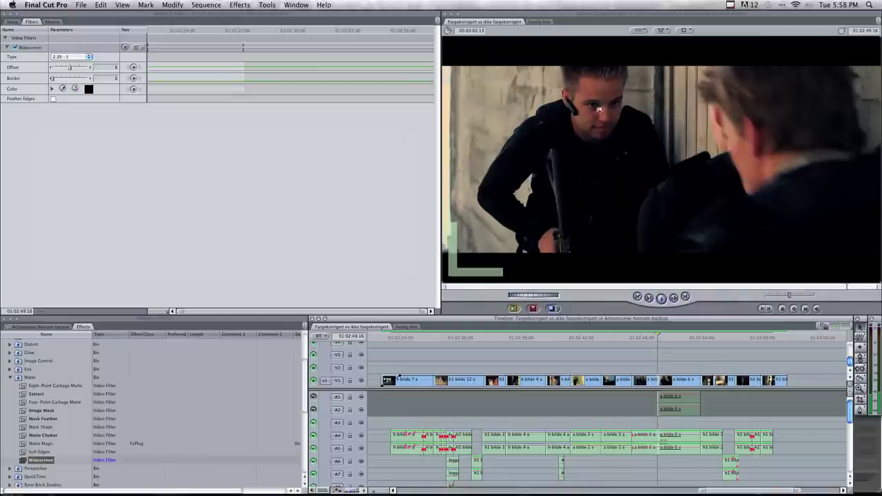
double_click(669, 385)
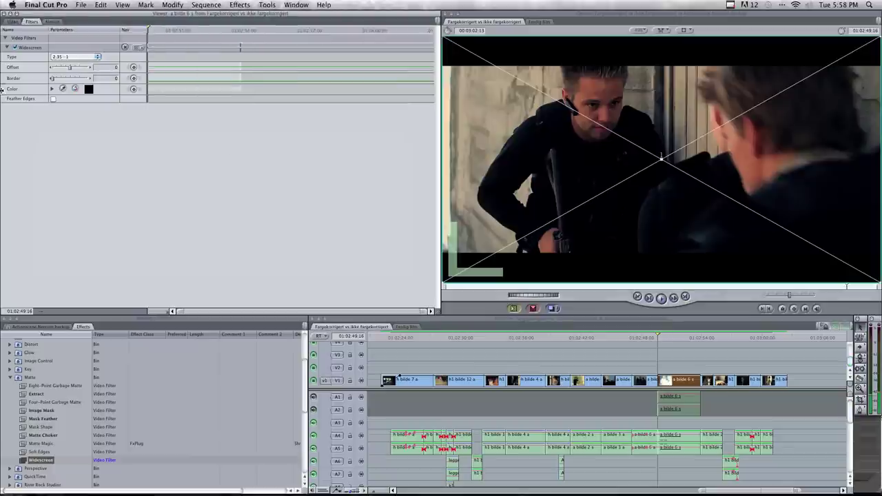
left_click_drag(70, 67, 52, 71)
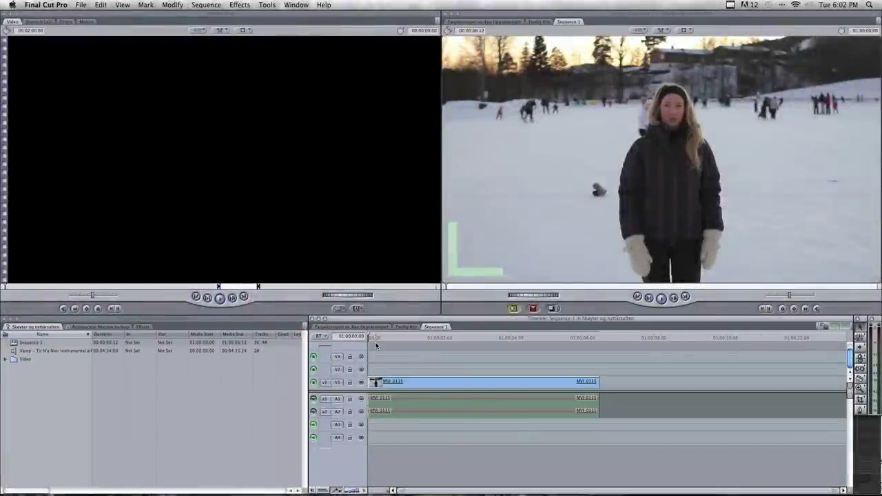
Step: Play MVI_0115 from the start of Sequence 1 twice to see the camera shake
left_click(367, 336)
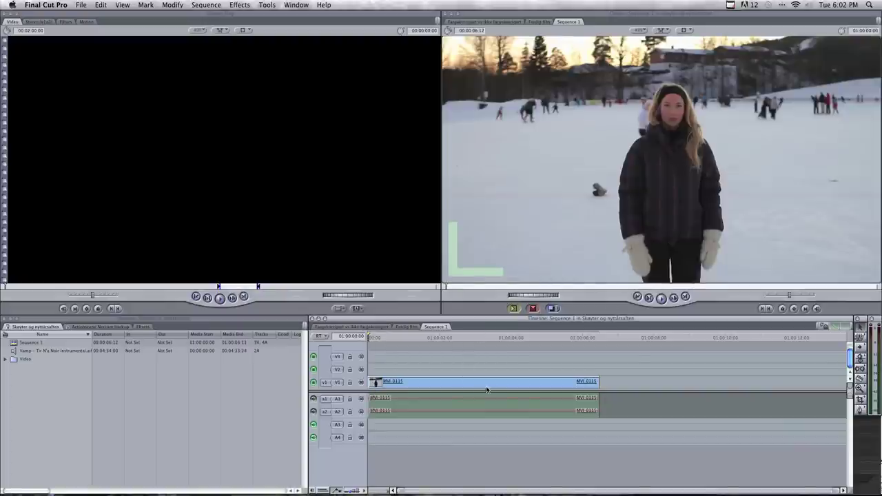
key("space")
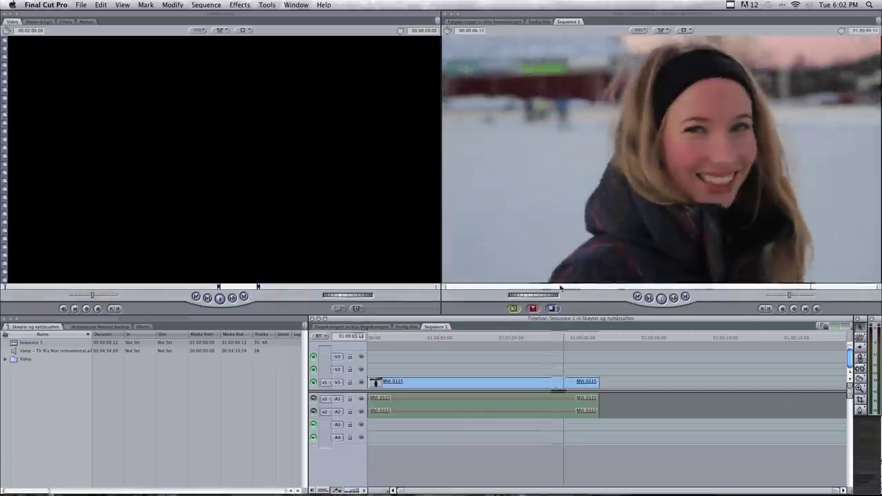
key("space")
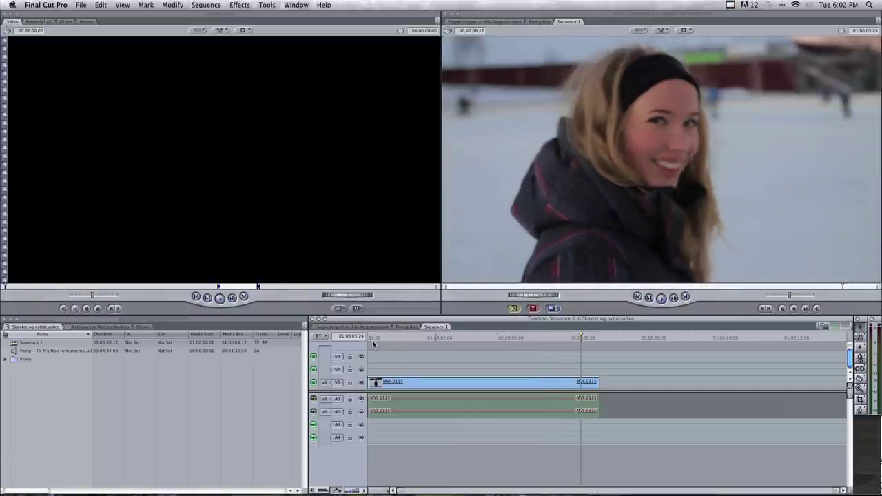
left_click(368, 338)
key("space")
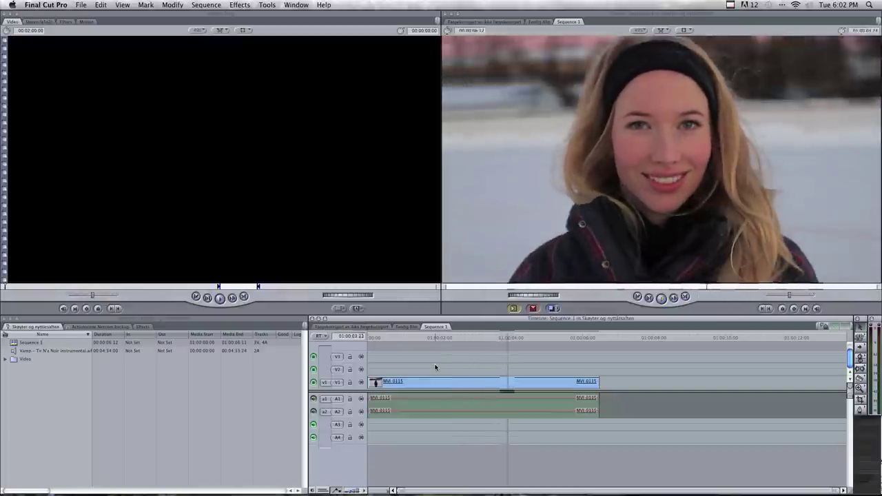
left_click(376, 337)
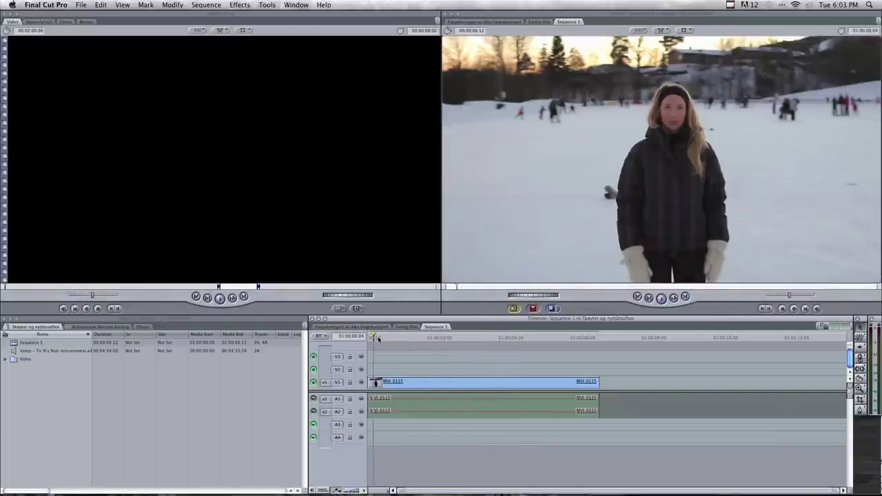
Step: Apply the Video > SmoothCam filter to the MVI_0115 clip on V1
left_click_drag(378, 336, 360, 378)
left_click(136, 327)
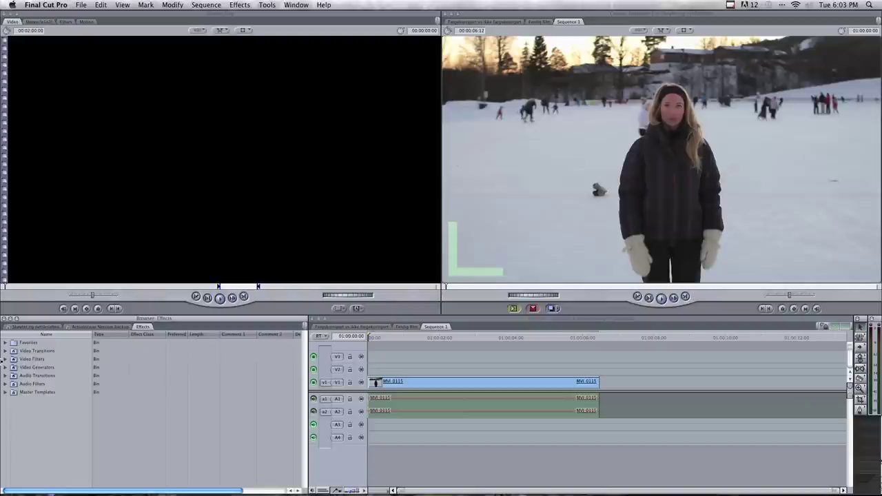
left_click(6, 359)
scroll(10, 370, "down", 4)
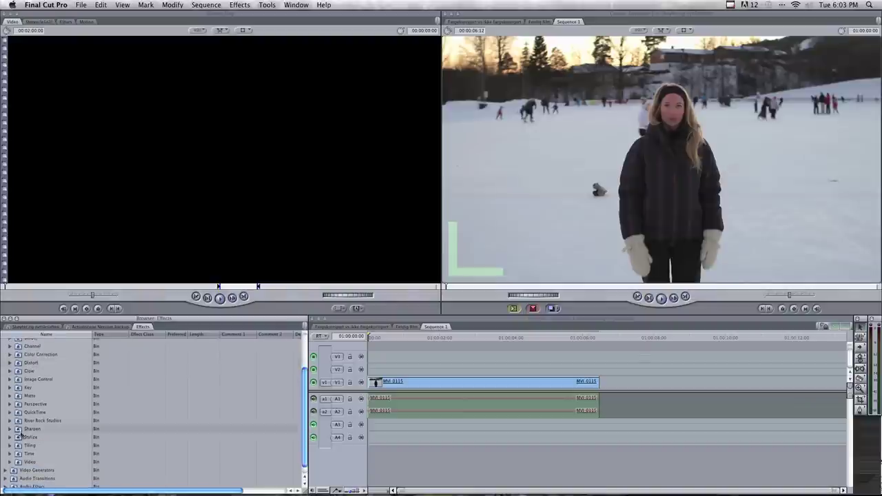
left_click(11, 454)
scroll(39, 460, "down", 4)
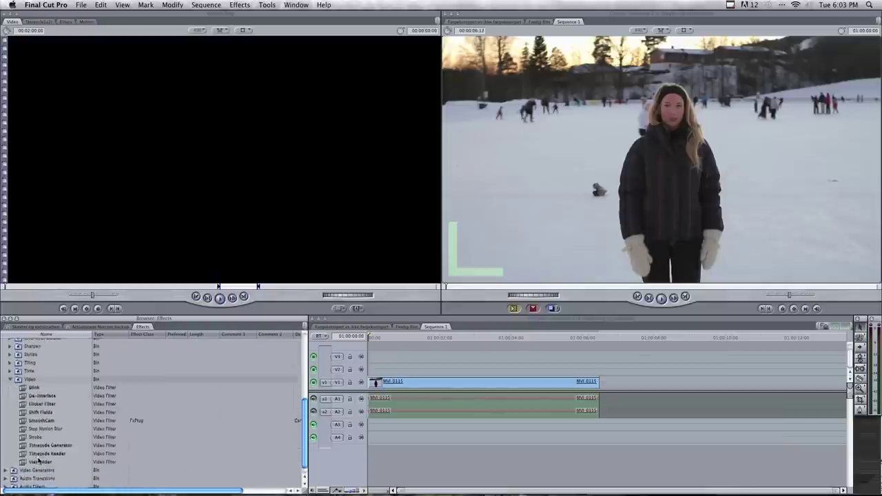
left_click(24, 420)
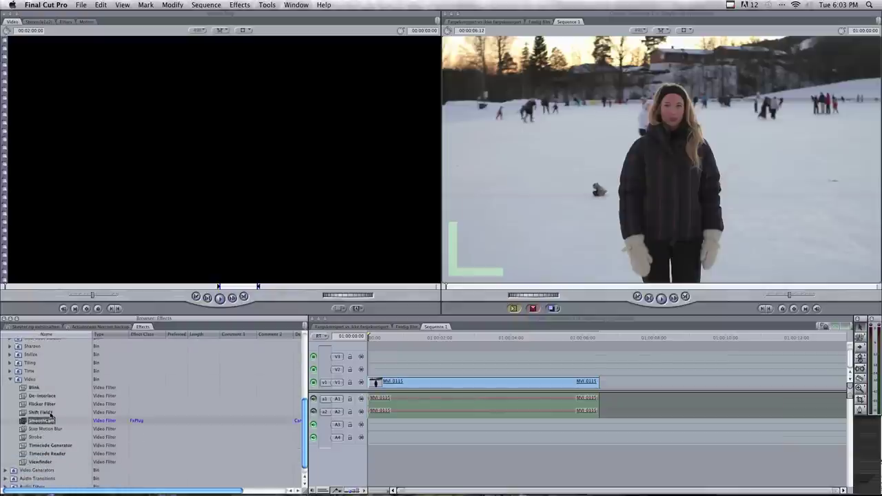
left_click_drag(107, 415, 415, 390)
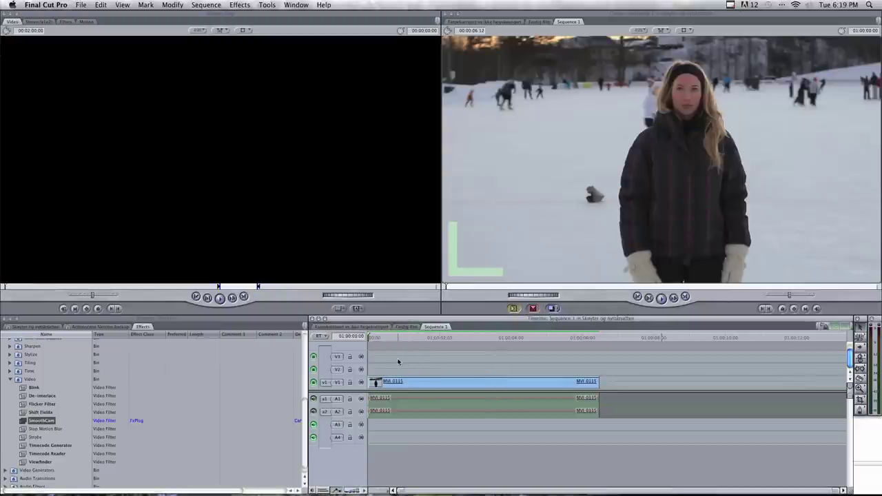
Step: Play the stabilized skating clip from the start to review the result
left_click(387, 338)
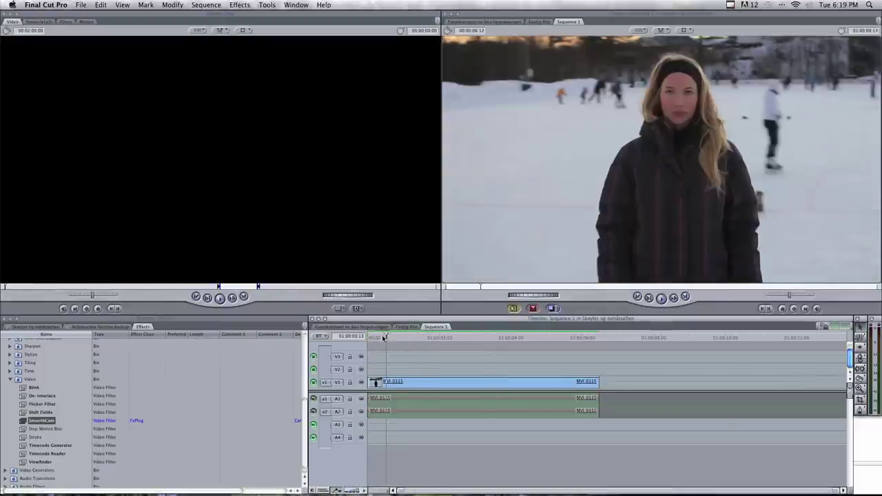
key("Home")
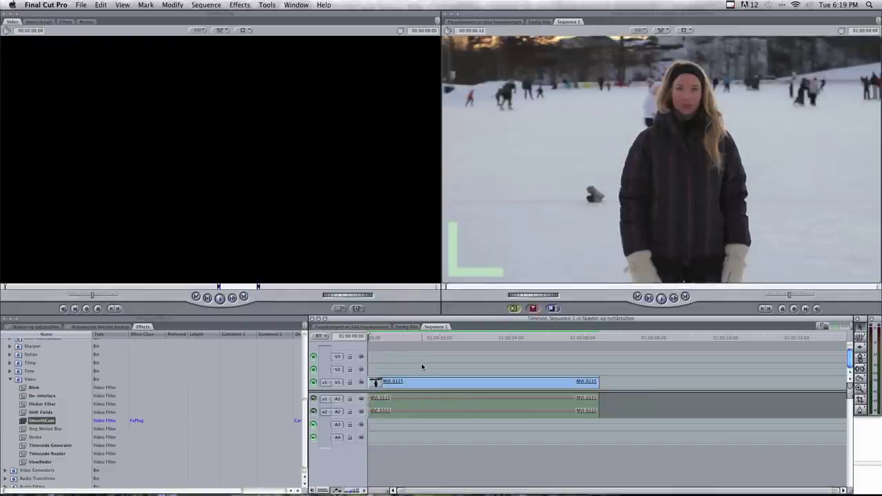
key("space")
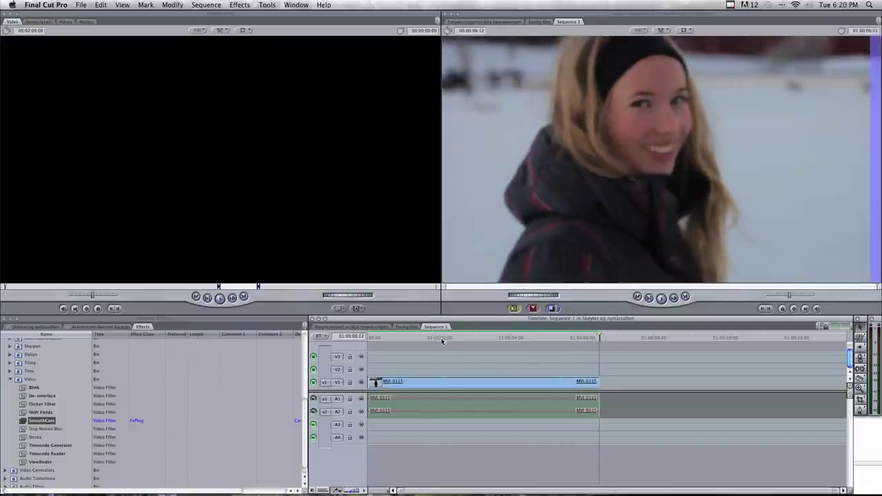
left_click_drag(440, 341, 415, 339)
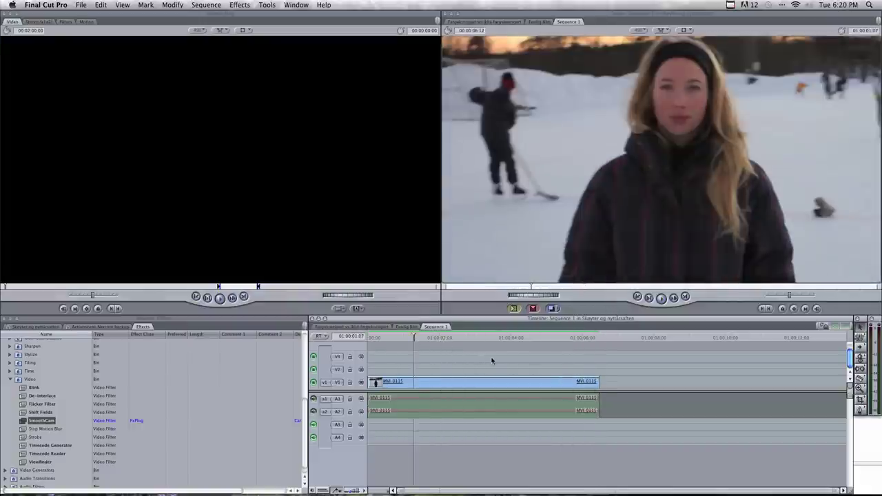
key("space")
key("space")
Step: Lower SmoothCam Translation Smooth to 1.43 and Auto Scale to 0, then play the clip
double_click(471, 383)
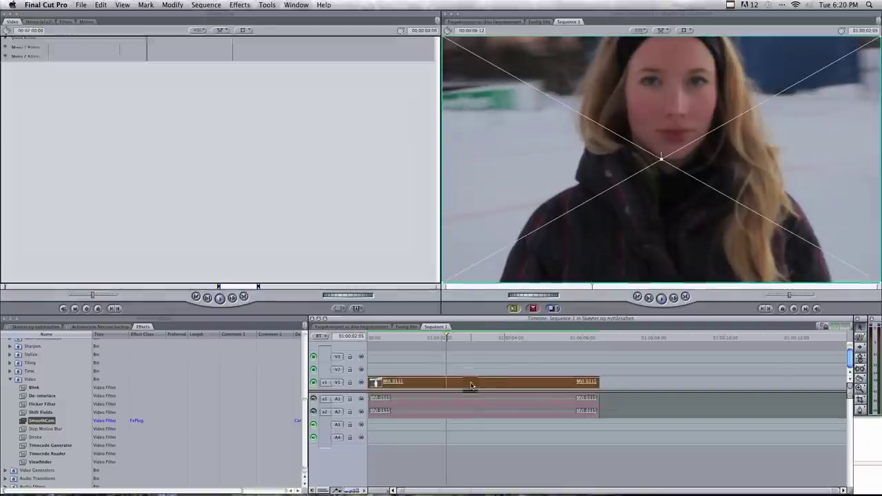
left_click(96, 22)
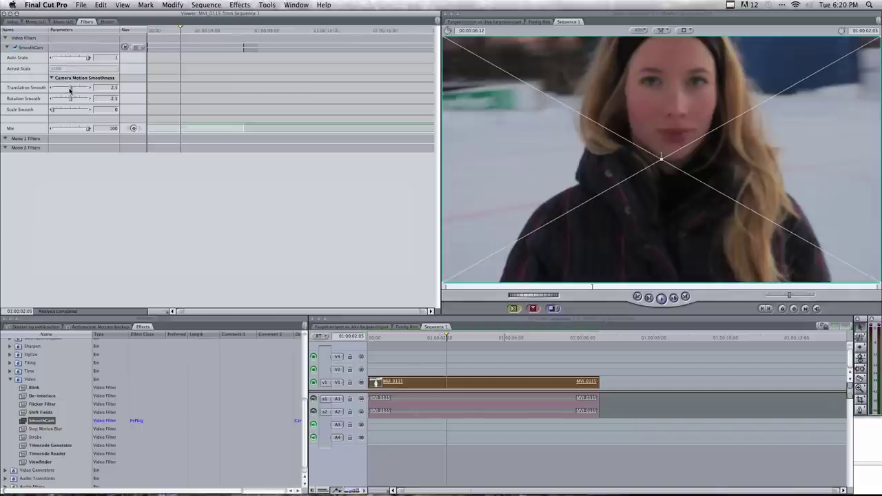
left_click_drag(70, 89, 60, 101)
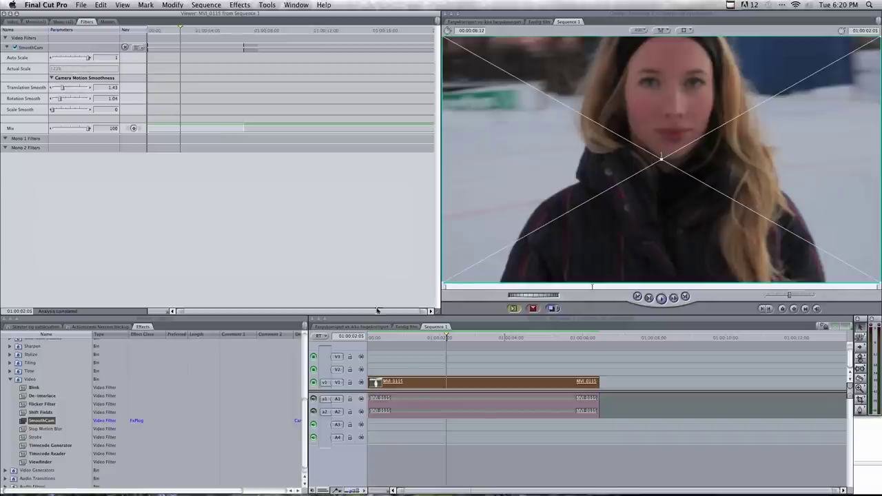
left_click(433, 338)
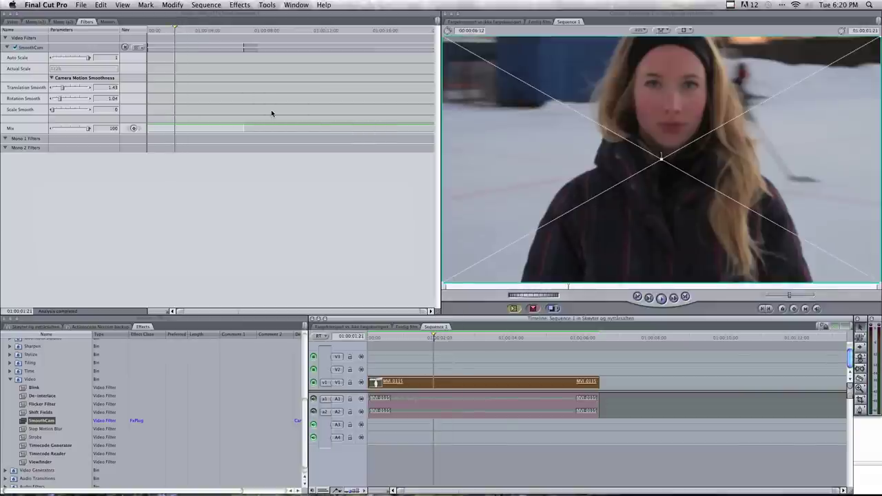
left_click_drag(88, 58, 52, 60)
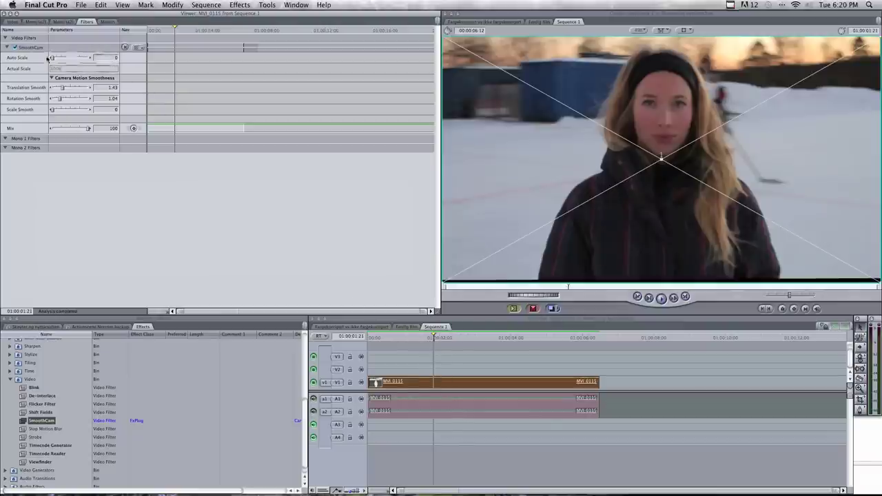
left_click(389, 338)
key("space")
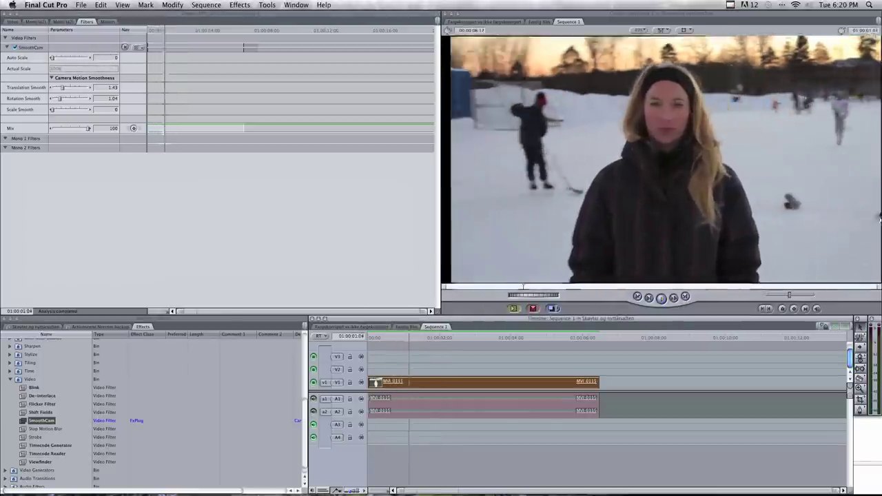